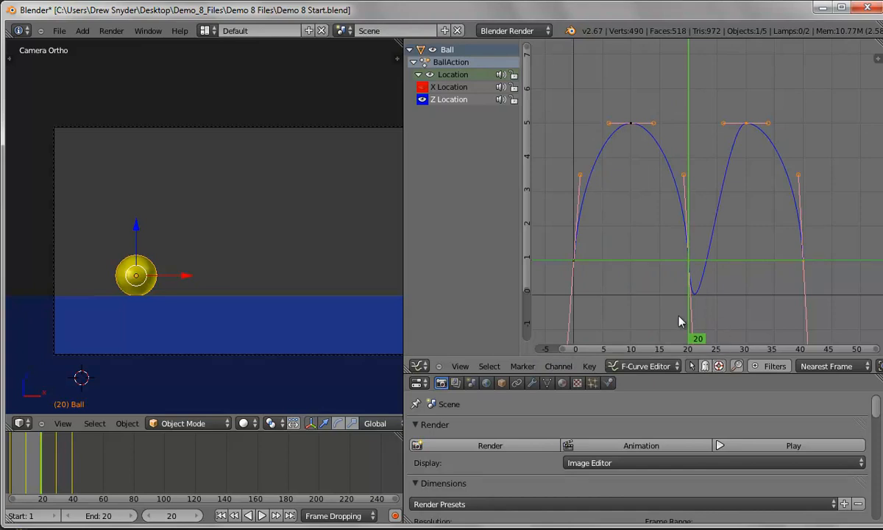
Step: Set the animation's end frame to 40 and play it back to preview the ball's bounce
left_click(262, 516)
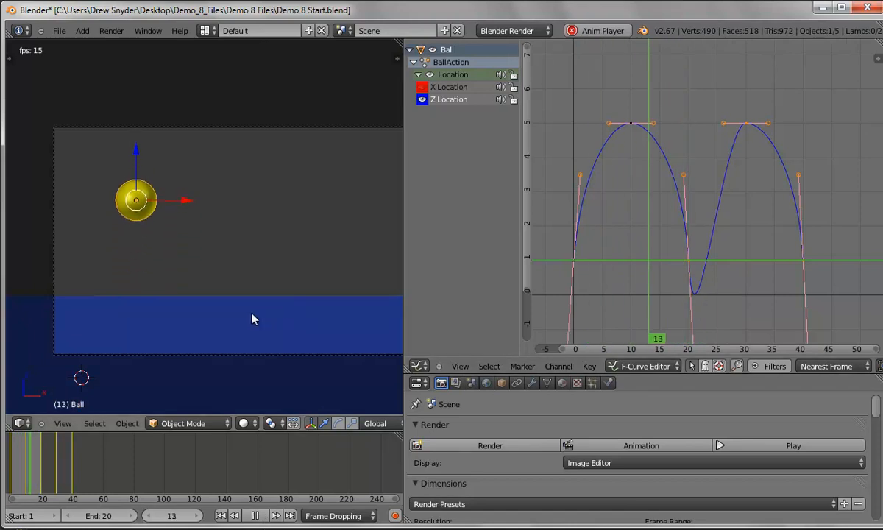
left_click(110, 516)
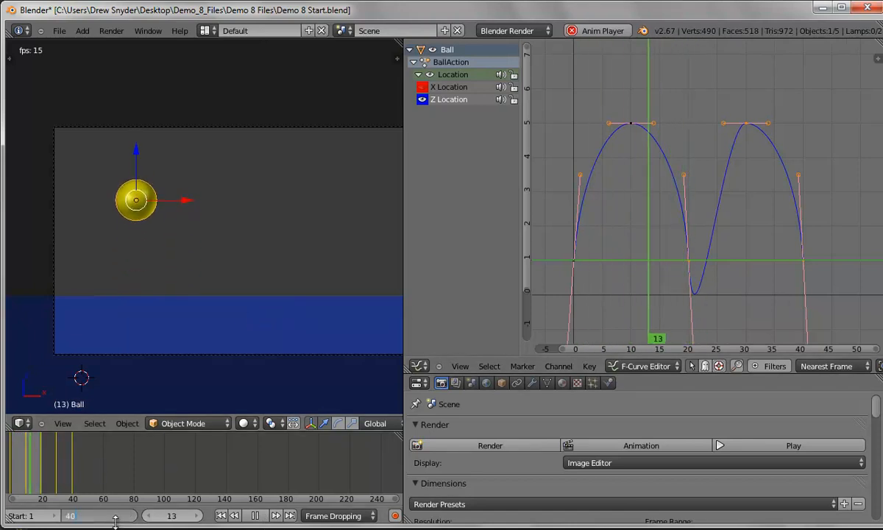
type("40")
key("Return")
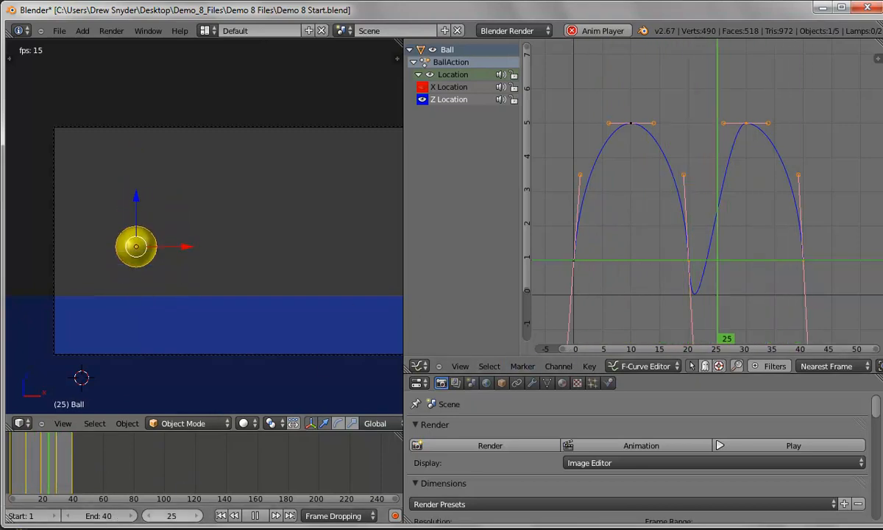
left_click(255, 516)
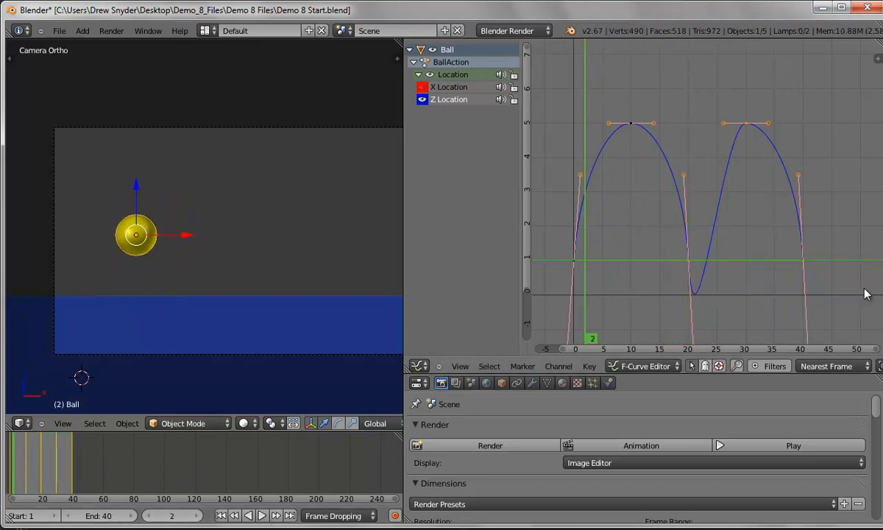
Step: Make the Z Location keyframe at frame 20 use Free handles and swing its right handle up to about 3.5 for a sharp bounce
right_click(690, 262)
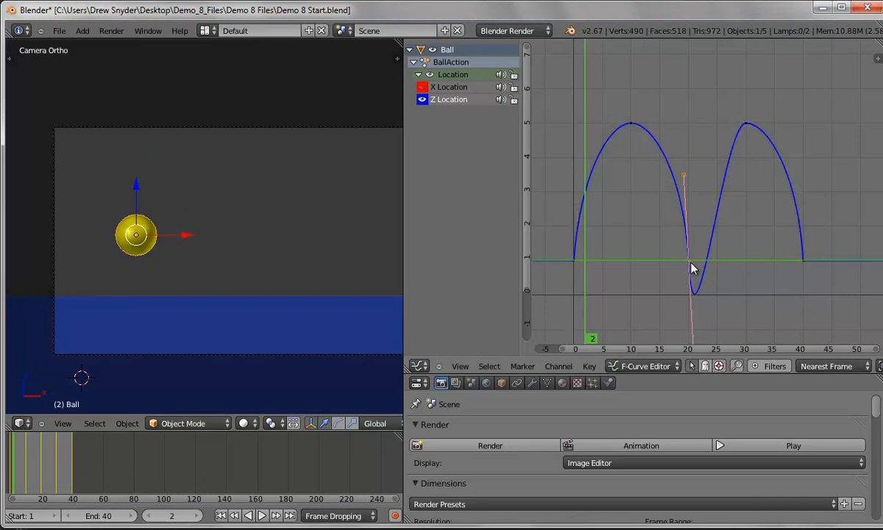
scroll(714, 284, "down", 3)
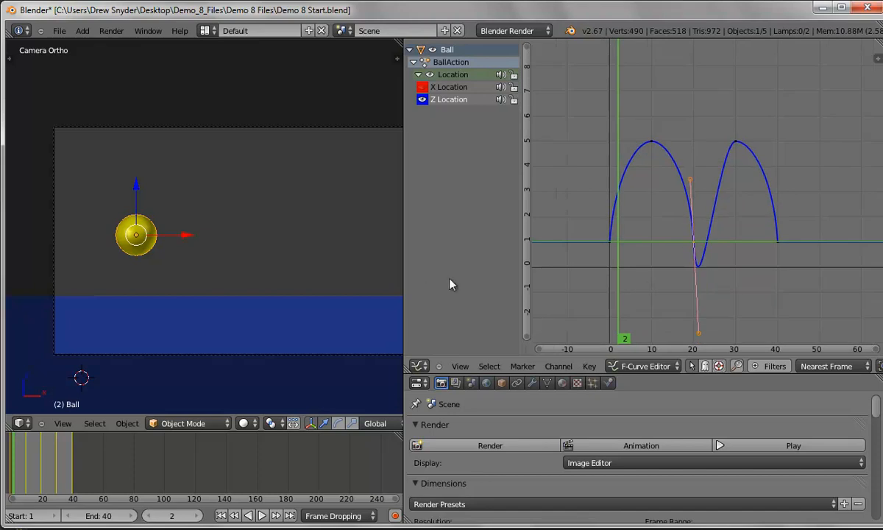
left_click(590, 366)
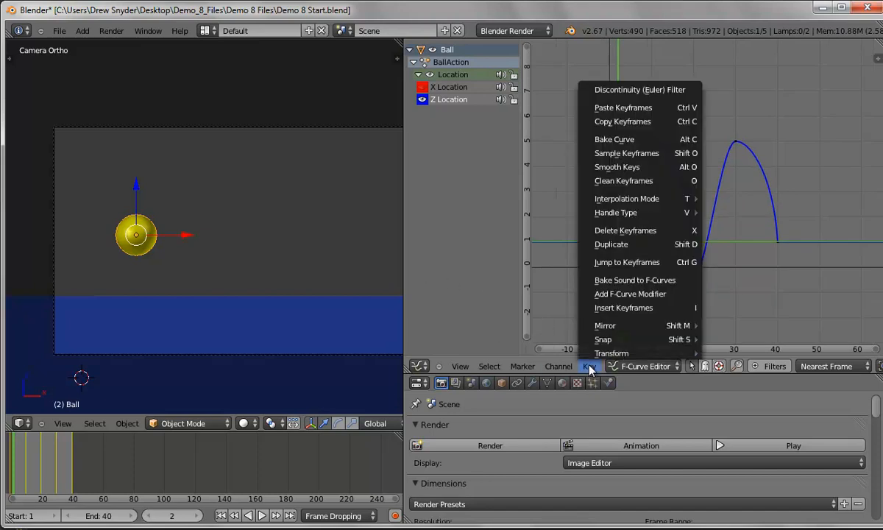
mouse_move(592, 211)
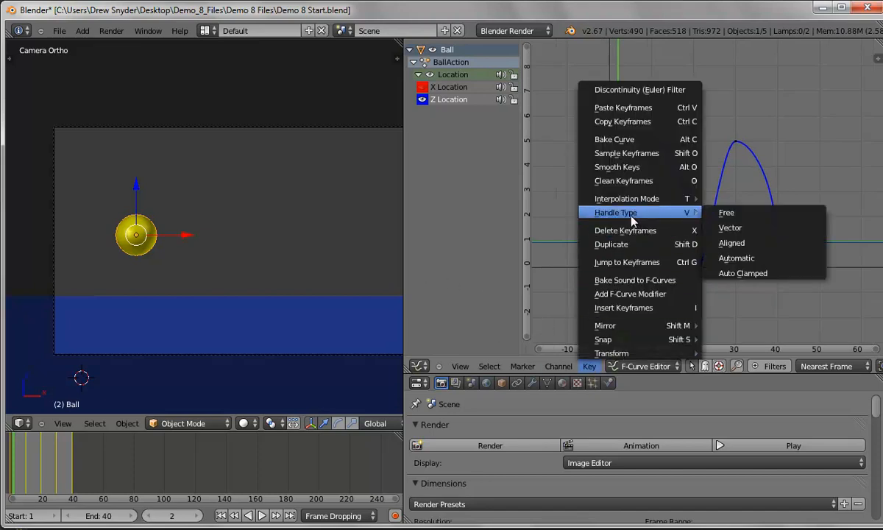
left_click(742, 218)
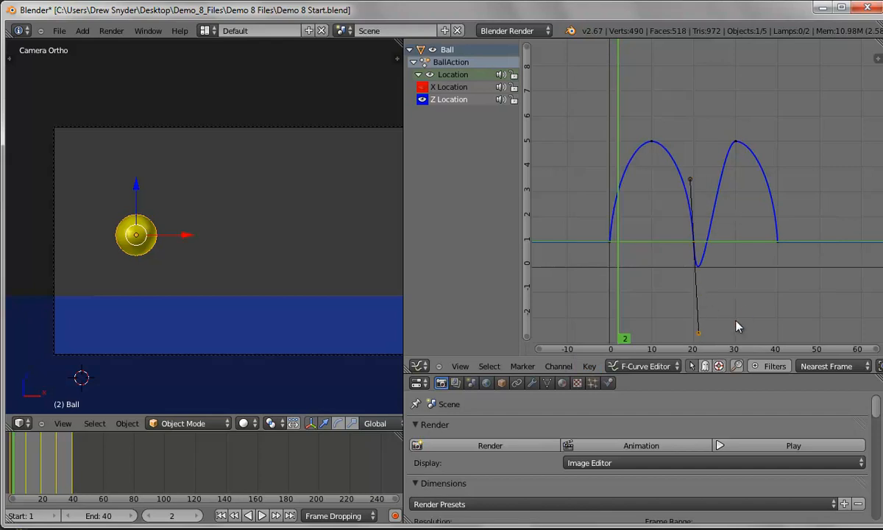
key("g")
key("y")
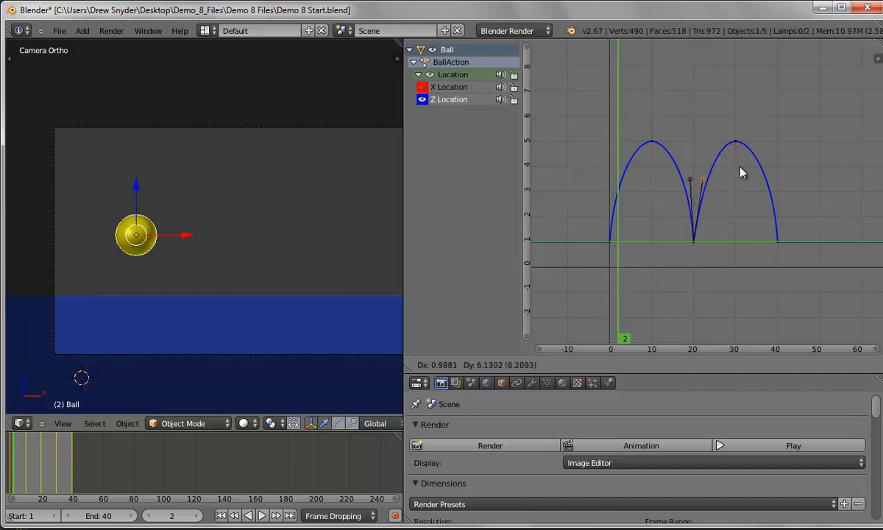
left_click(738, 173)
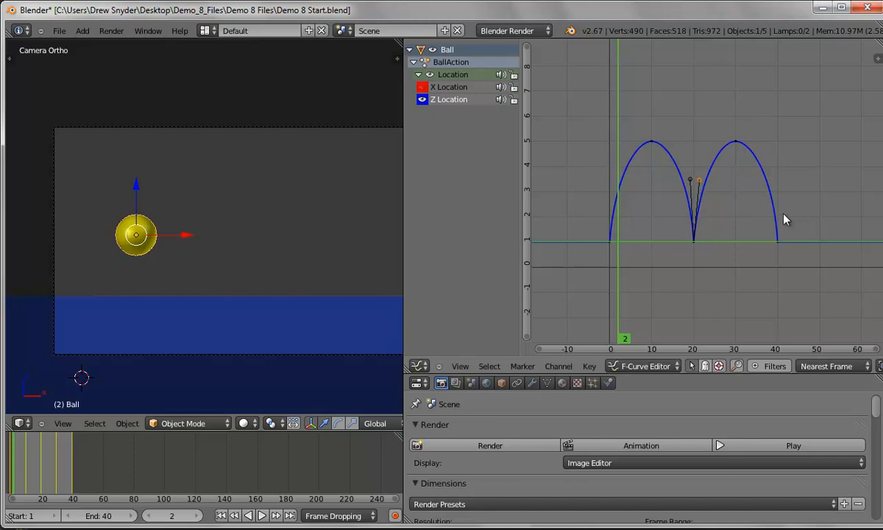
Step: Set the handle type of the Z Location keyframes at frames 40 and 0 to Free
right_click(779, 244)
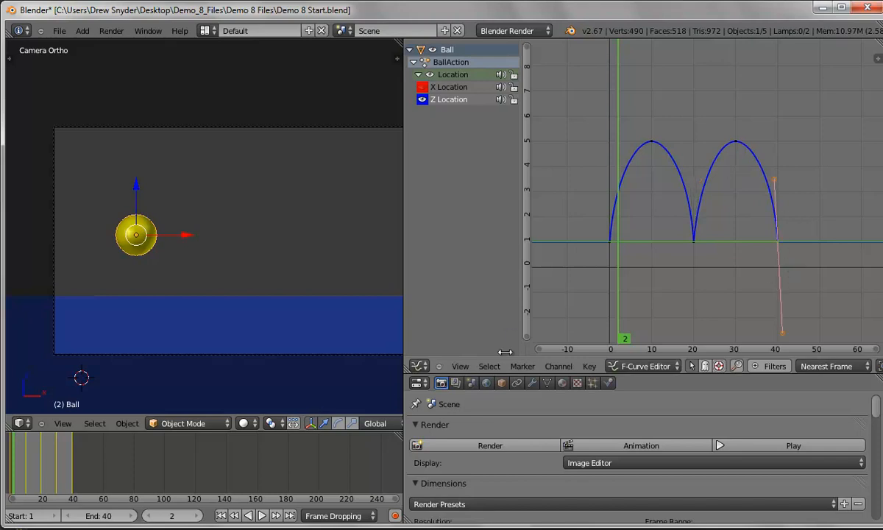
left_click(589, 366)
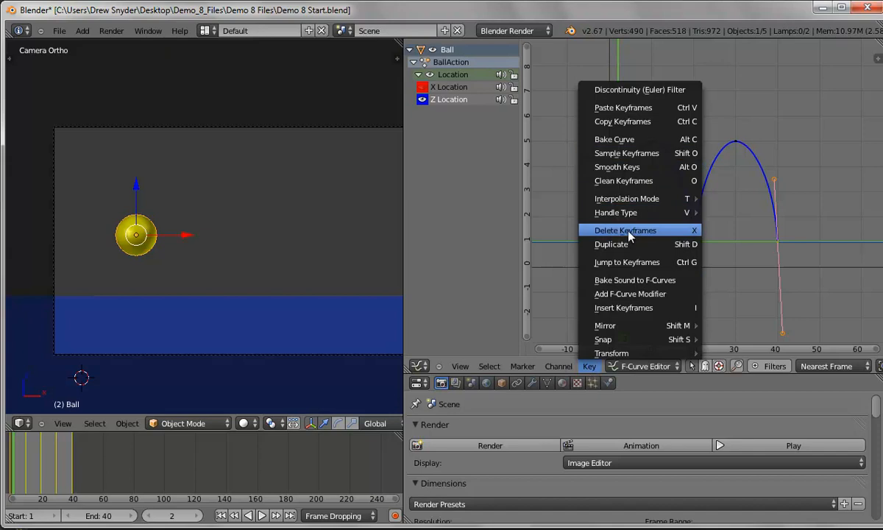
mouse_move(631, 218)
left_click(736, 215)
right_click(609, 249)
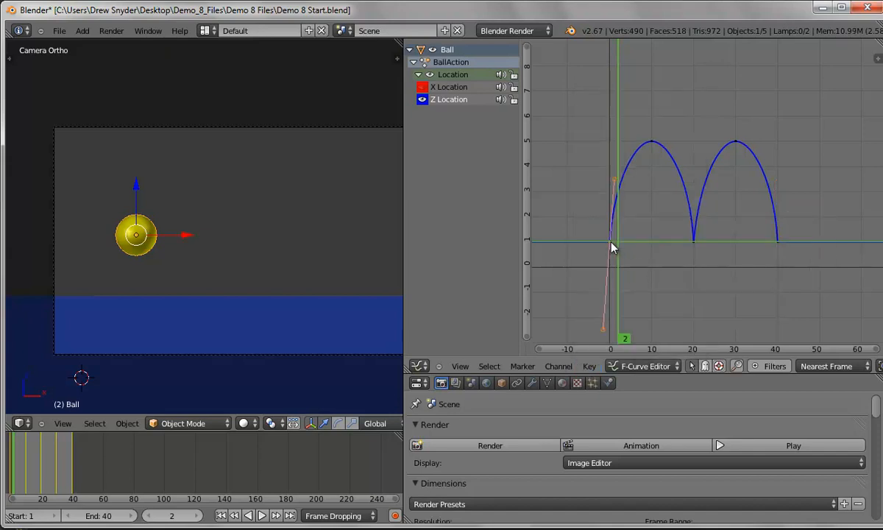
left_click(587, 366)
mouse_move(660, 221)
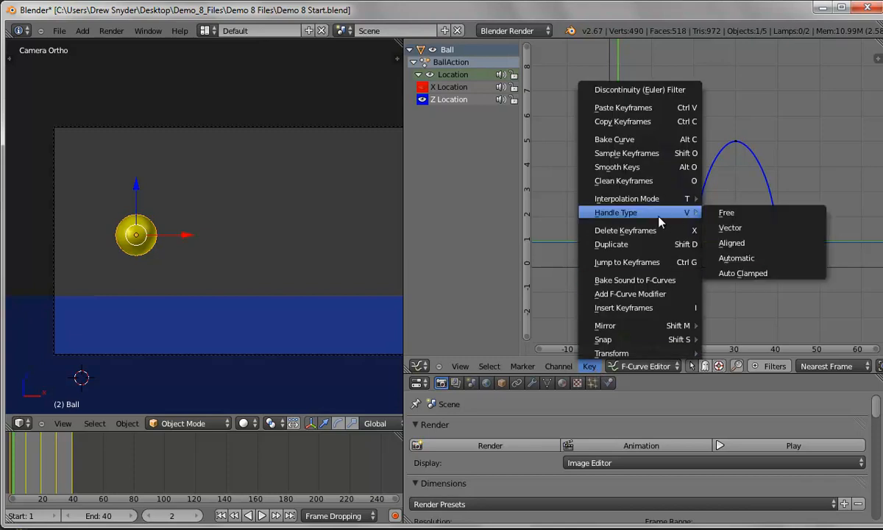
left_click(716, 213)
left_click(778, 247)
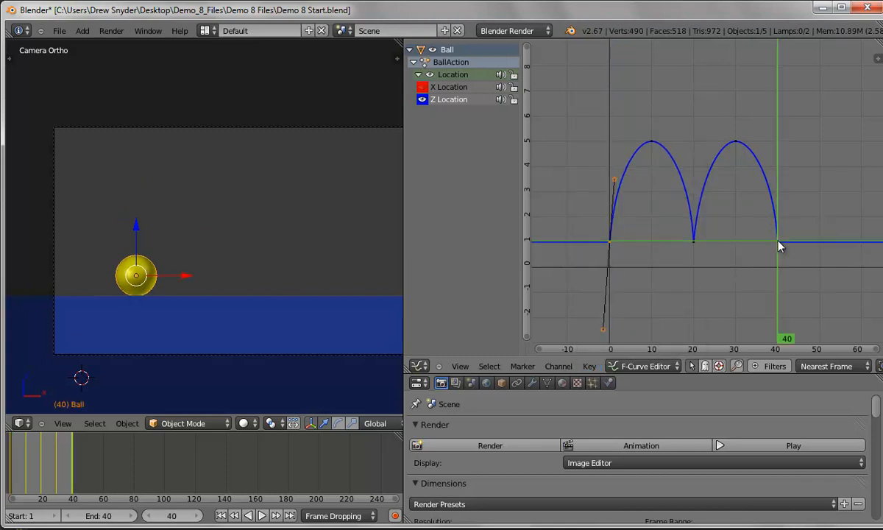
Step: Swing the left handle of the first Z Location keyframe upward, above the keyframe
right_click(604, 332)
key("g")
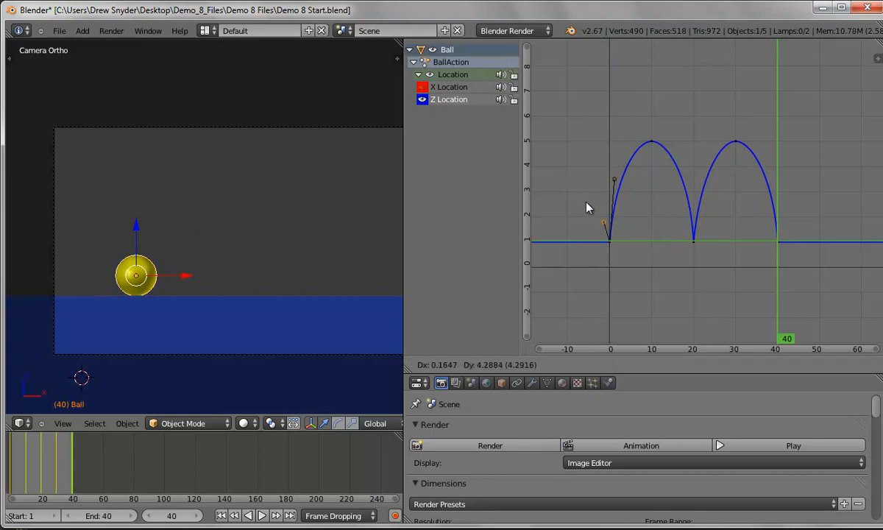
left_click(589, 181)
Step: Swing the right handle of the Z Location keyframe at frame 40 up to about 3.5, mirroring its left handle
right_click(778, 243)
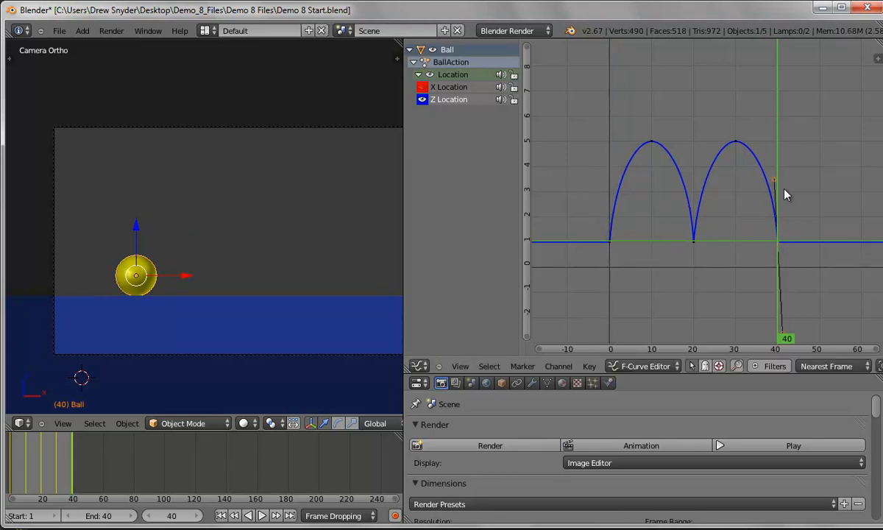
right_click(783, 332)
key("g")
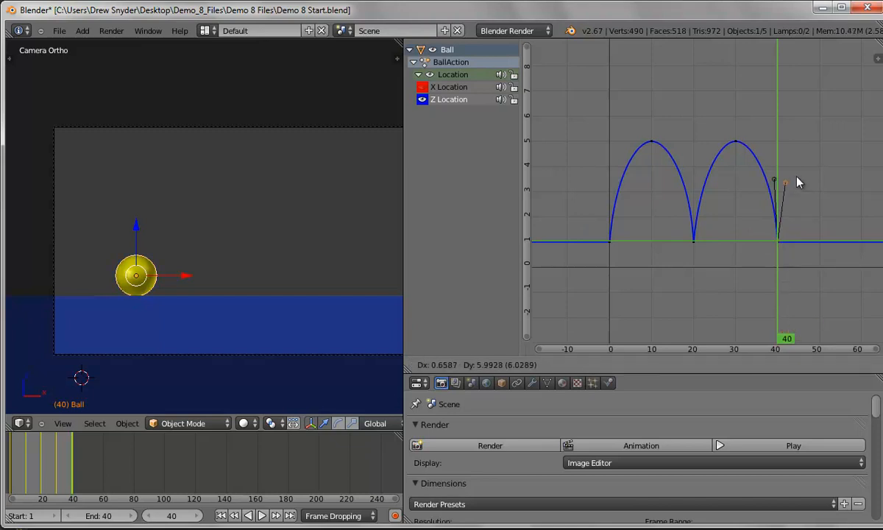
left_click(796, 178)
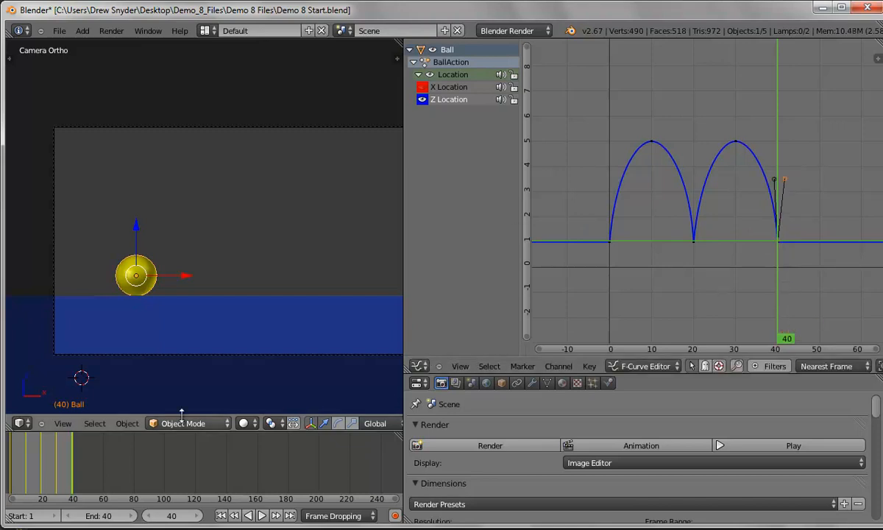
Step: Play back the ball's two bounces and widen the graph editor around the Z Location curve
left_click(262, 516)
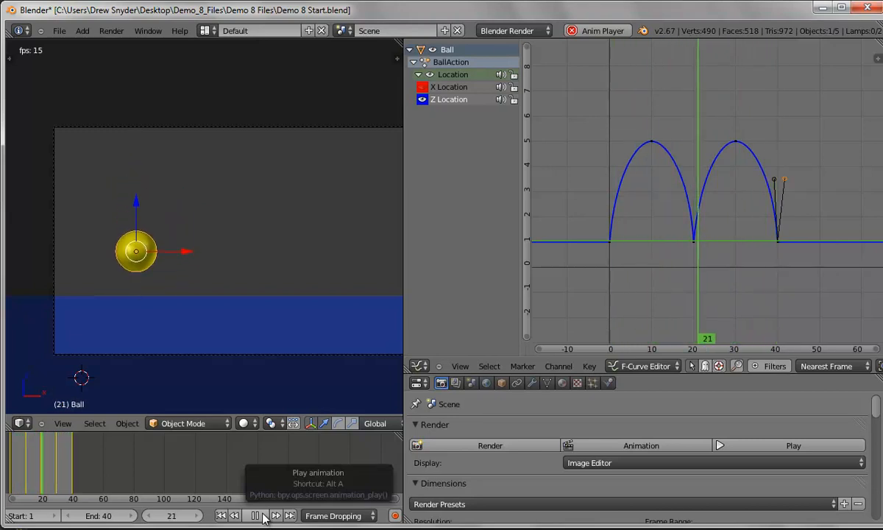
left_click(262, 515)
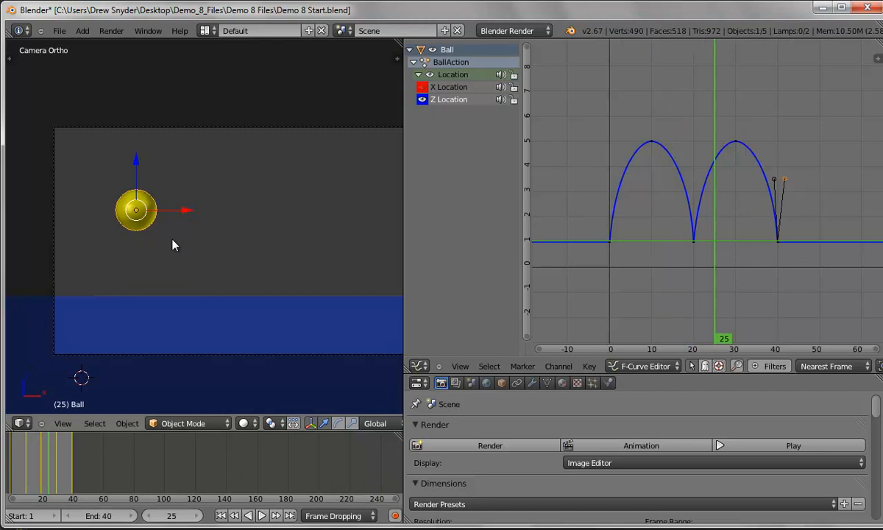
scroll(739, 229, "up", 2)
scroll(788, 255, "up", 2)
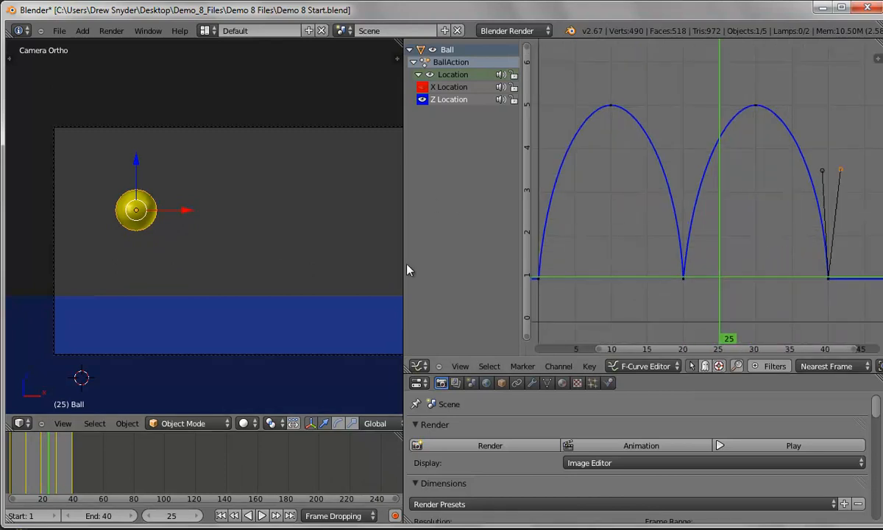
left_click_drag(402, 270, 337, 273)
scroll(221, 515, "down", 3)
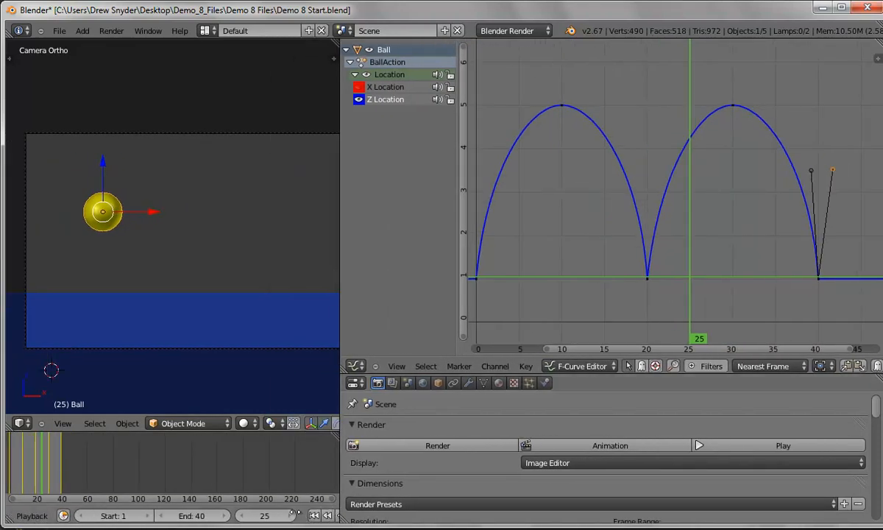
middle_click_drag(234, 514, 231, 514)
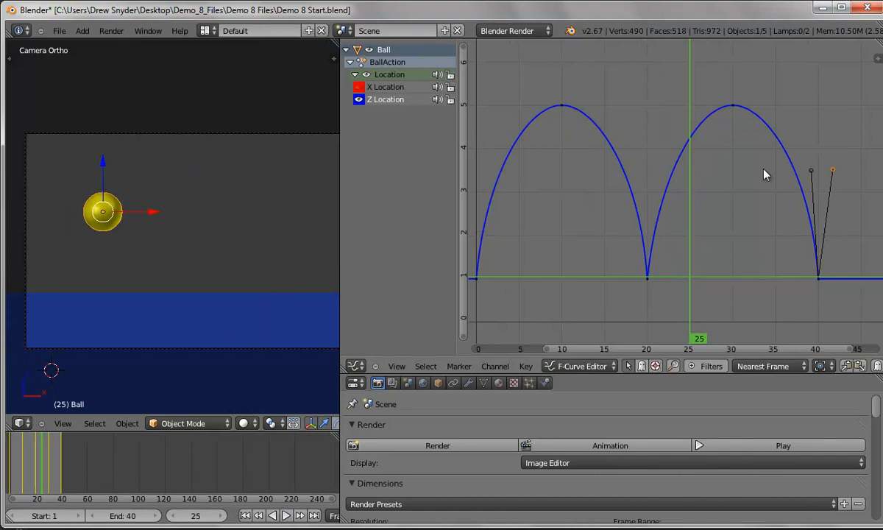
Step: Move the second peak keyframe of the Z Location curve to about frame 28 and a height of about 4
right_click(735, 107)
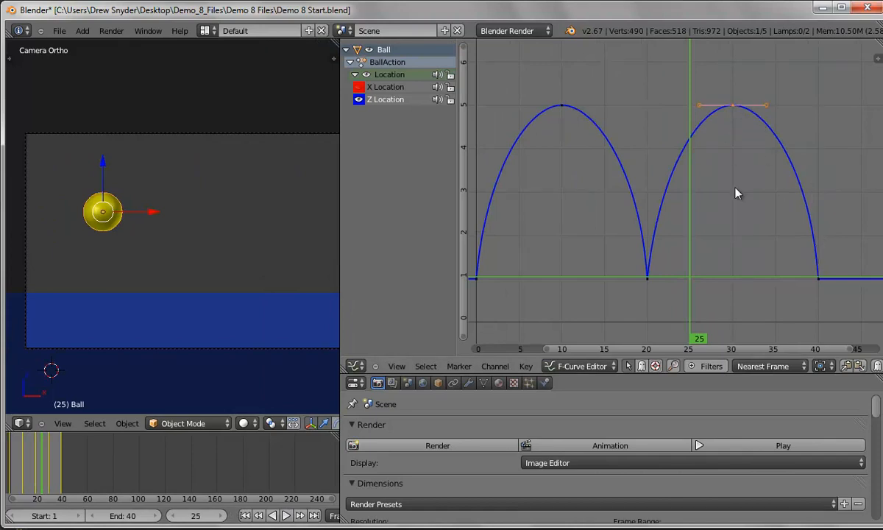
key("g")
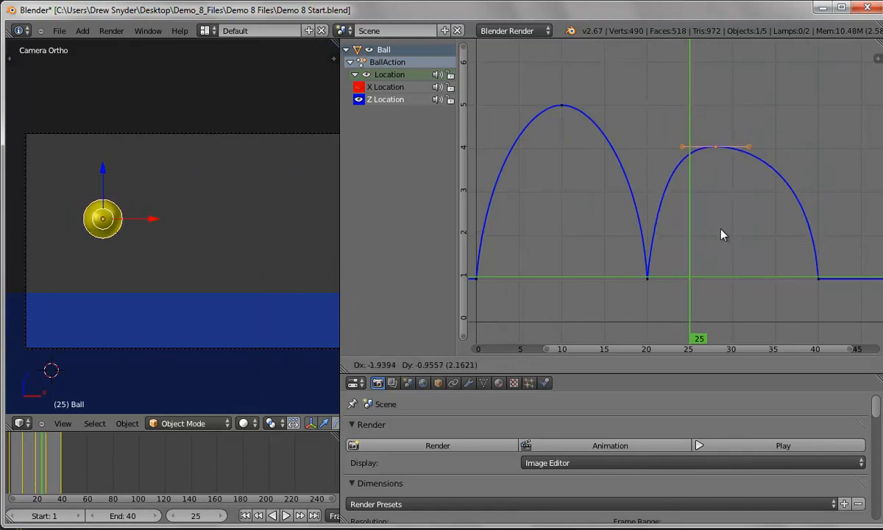
left_click(724, 235)
Step: Move the last ground-contact keyframe of the Z Location curve to about frame 34, keeping its height
right_click(819, 282)
key("g")
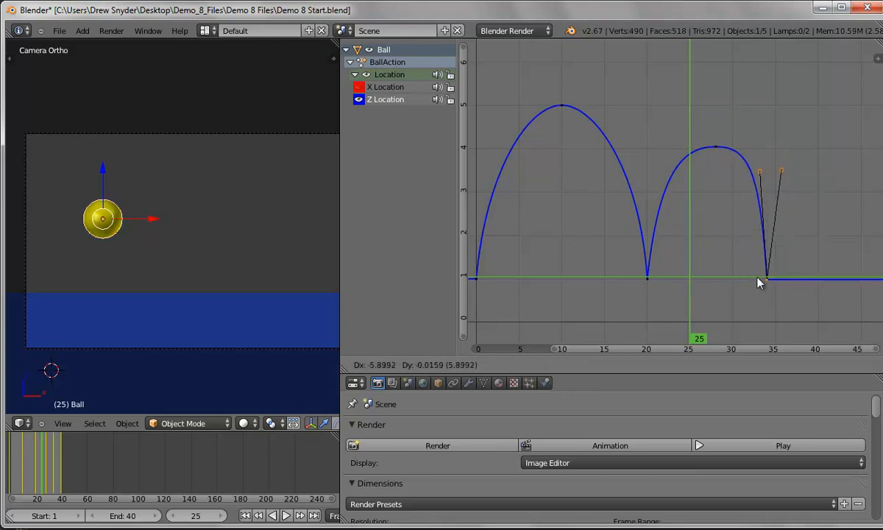
left_click(759, 282)
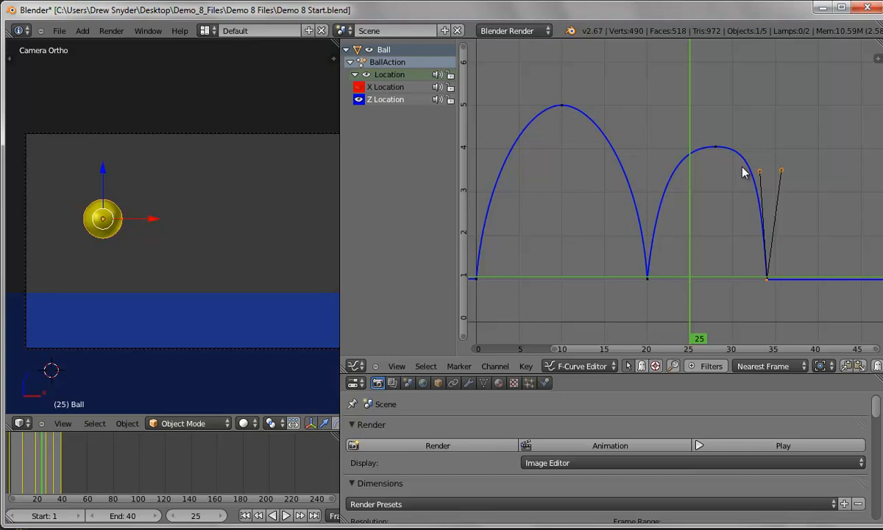
Step: Shorten the right handle of the frame 20 keyframe so that it ends at about 3
right_click(476, 279)
right_click(484, 172)
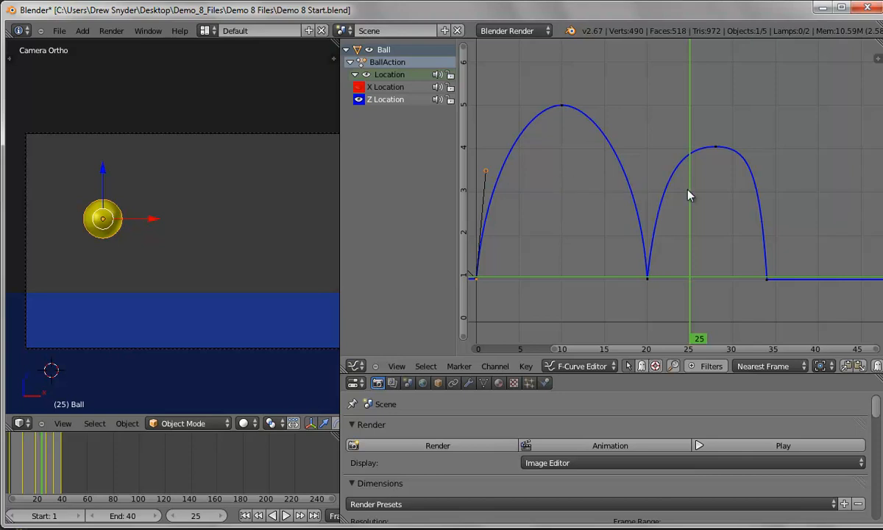
right_click(645, 280)
right_click_drag(660, 175, 654, 207)
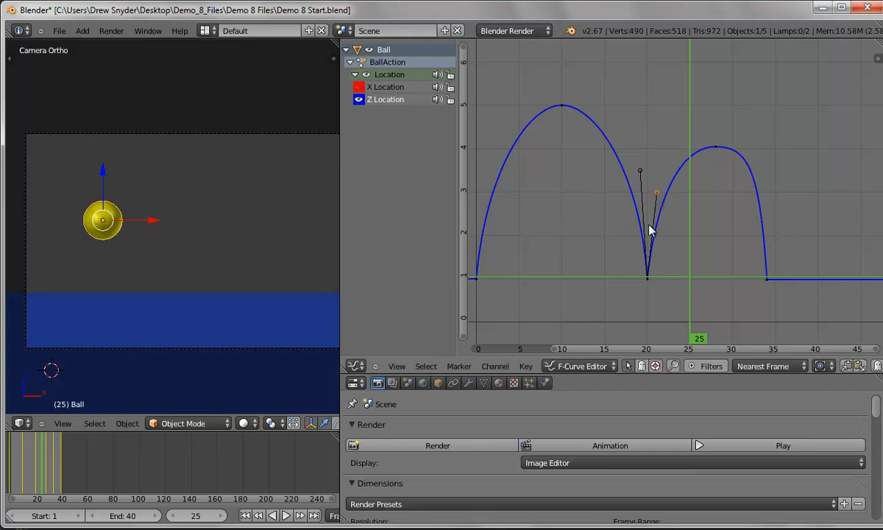
Step: Turn off Only Selected Keyframes Handles so the graph editor displays the handles of every keyframe
right_click(716, 150)
left_click(395, 366)
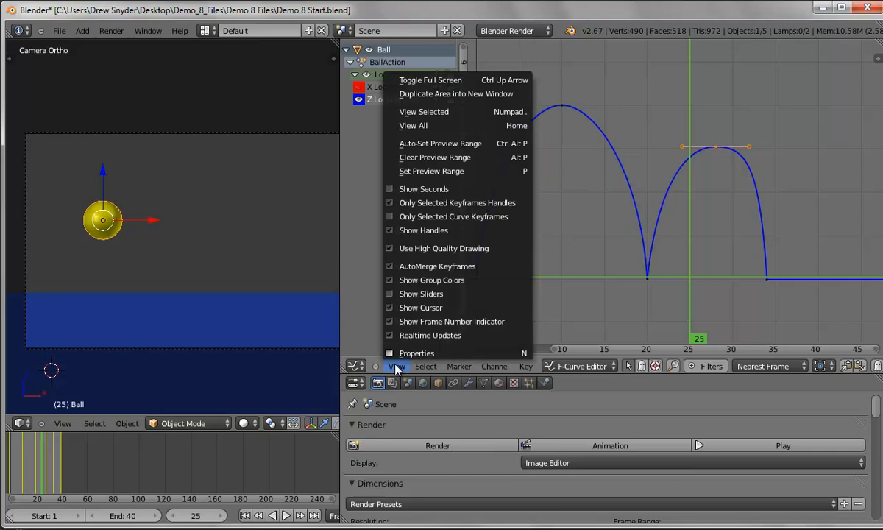
left_click(389, 203)
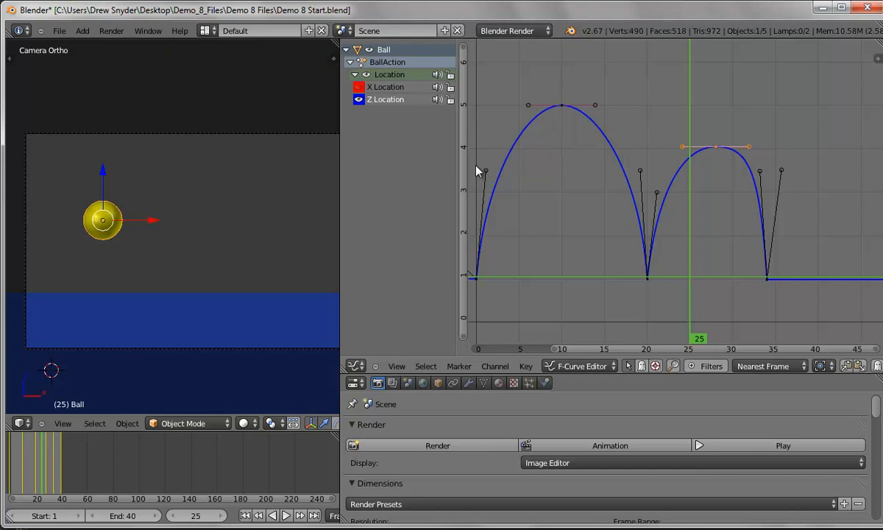
Step: Lower the right handle of the frame 20 keyframe and the left handle of the frame 34 keyframe to about 2.7
right_click(657, 193)
key("g")
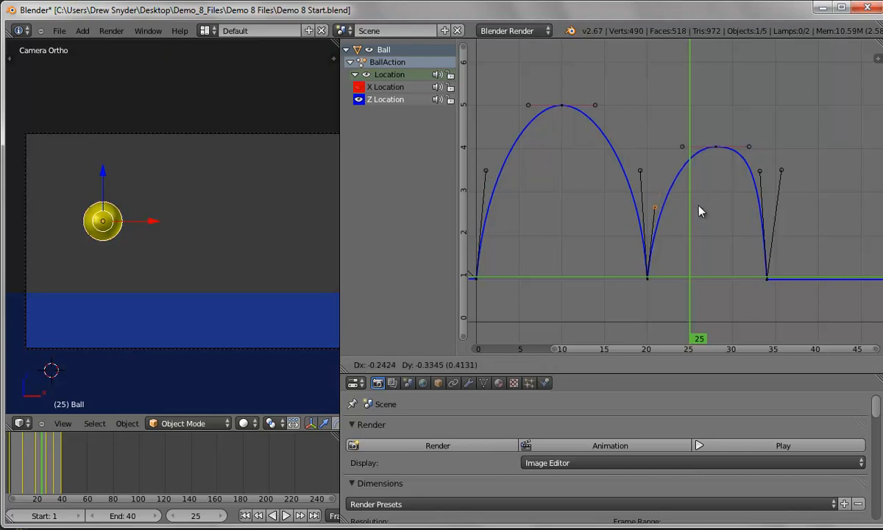
left_click(699, 206)
right_click(763, 174)
key("g")
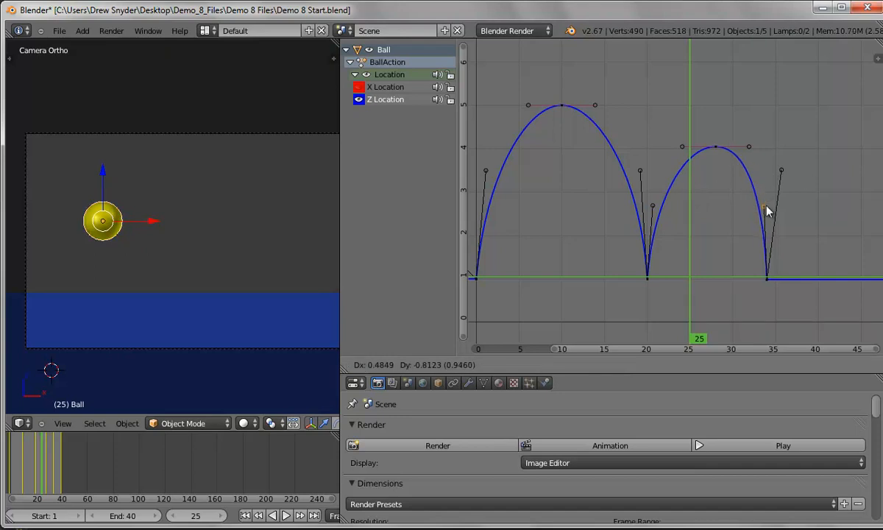
left_click(766, 208)
Step: Move the second peak keyframe of the Z Location curve to frame 27, keeping its height of about 4
right_click(720, 151)
key("g")
left_click(720, 177)
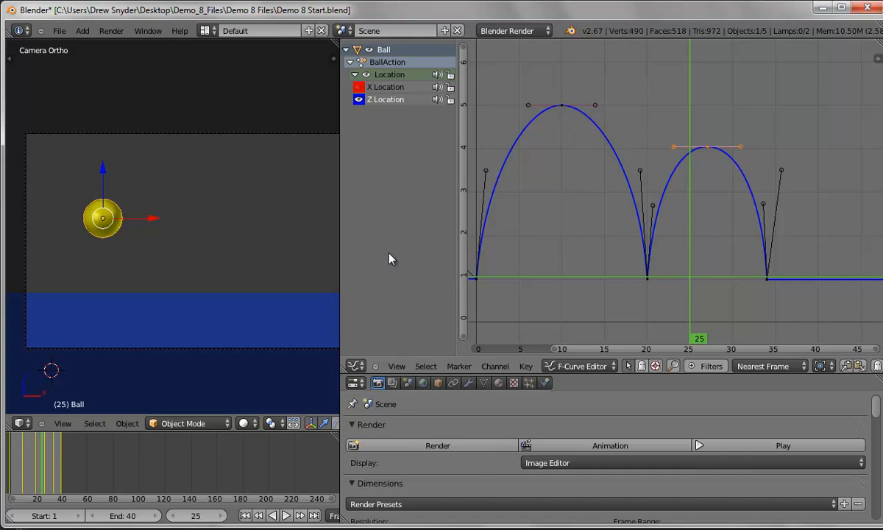
Step: Play back the animation to check the timing of the two bounces, and stop it
left_click(287, 516)
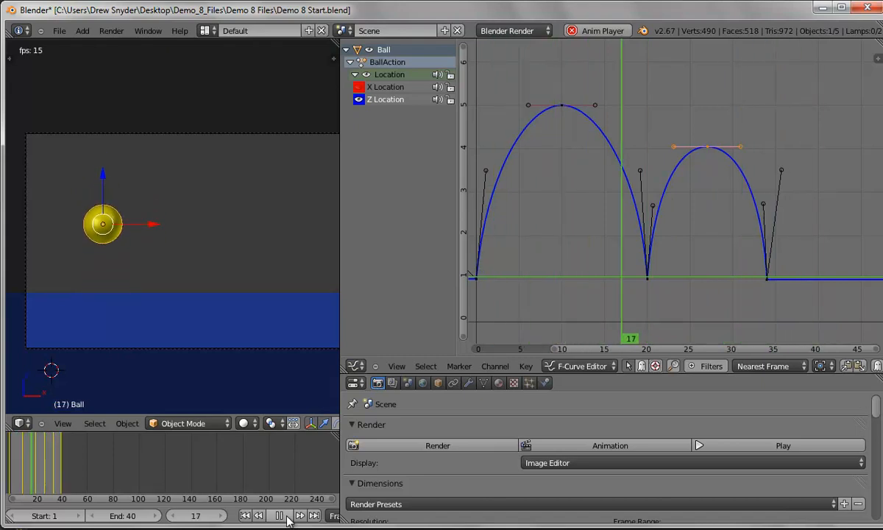
left_click(284, 516)
scroll(590, 274, "down", 2)
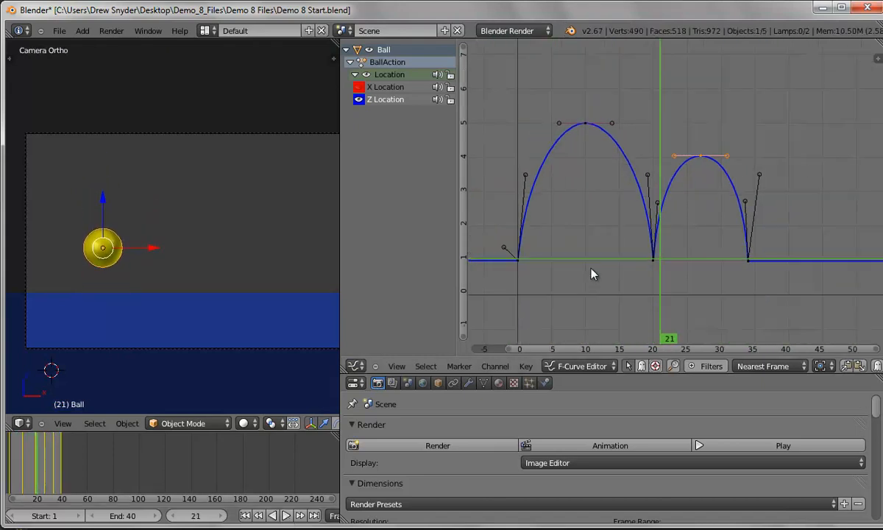
scroll(591, 274, "down", 1)
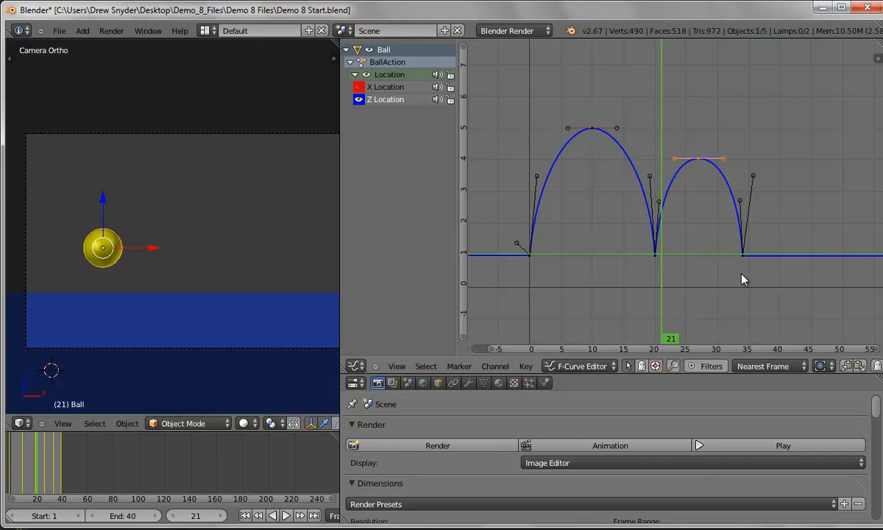
key("g")
key("x")
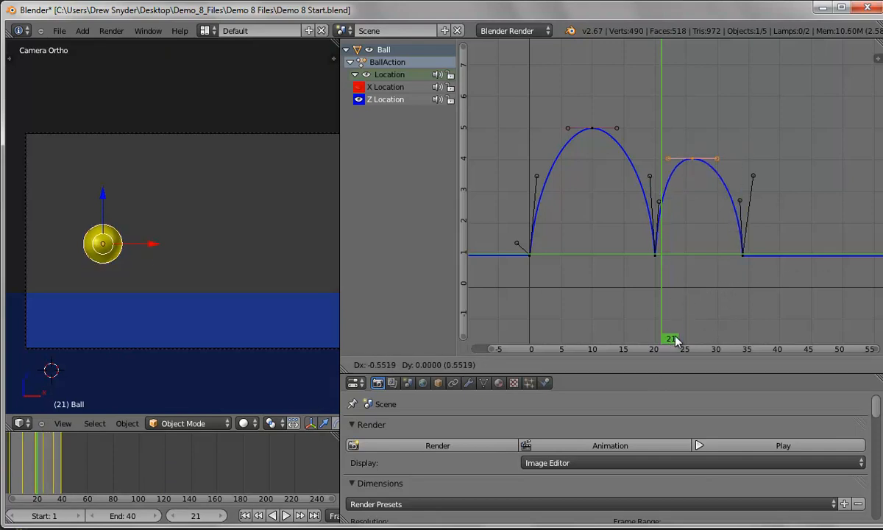
left_click(680, 339)
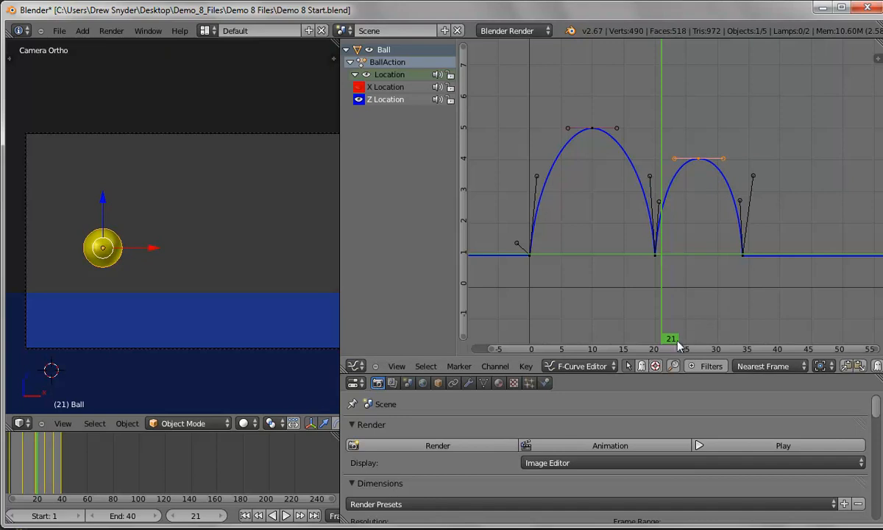
Step: Insert ground-height keyframes on the Z Location curve at frames 41 and 45, using Only Selected Channels for frame 45
left_click_drag(753, 294, 785, 261)
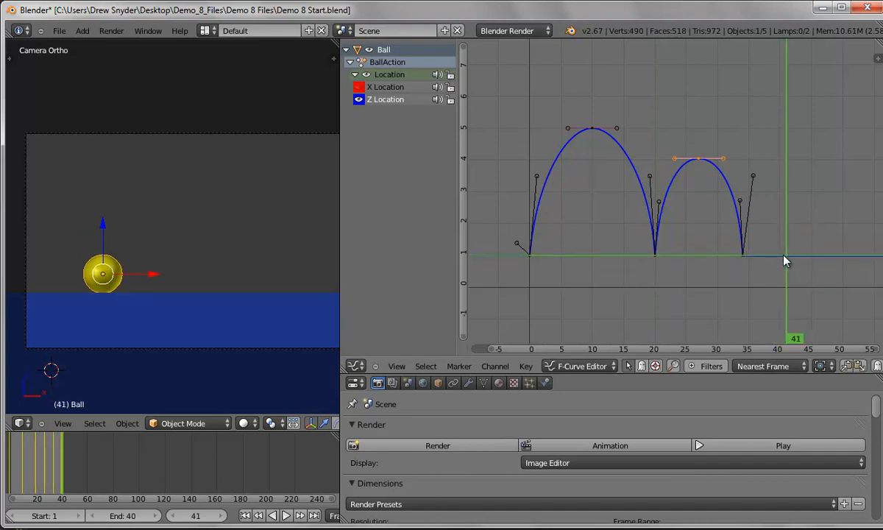
left_click(527, 367)
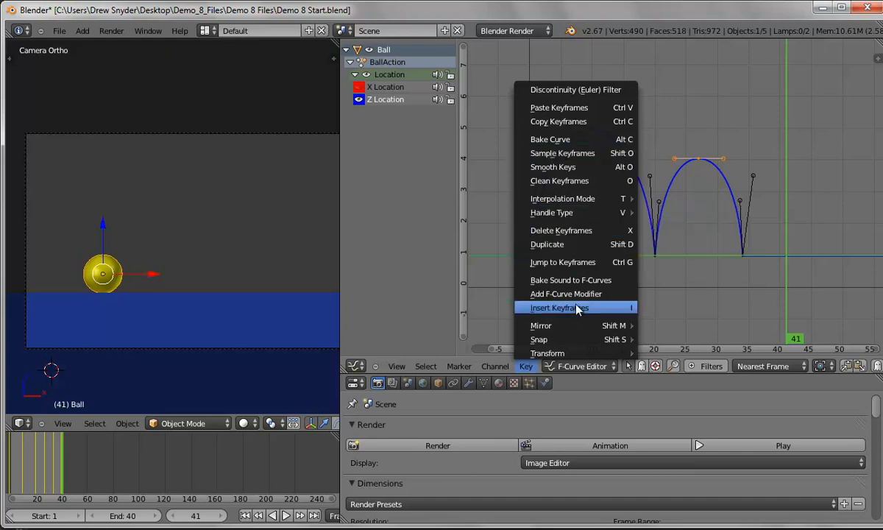
left_click(552, 307)
left_click(558, 324)
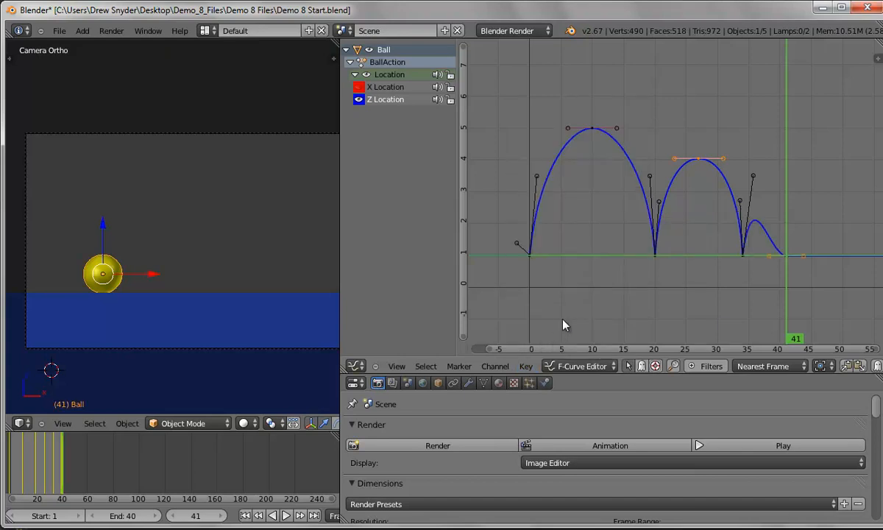
left_click_drag(785, 328, 811, 337)
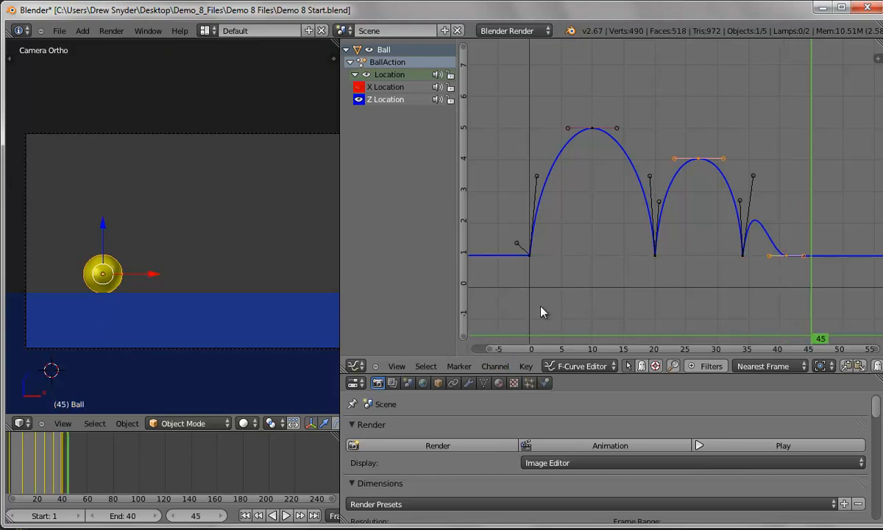
key("i")
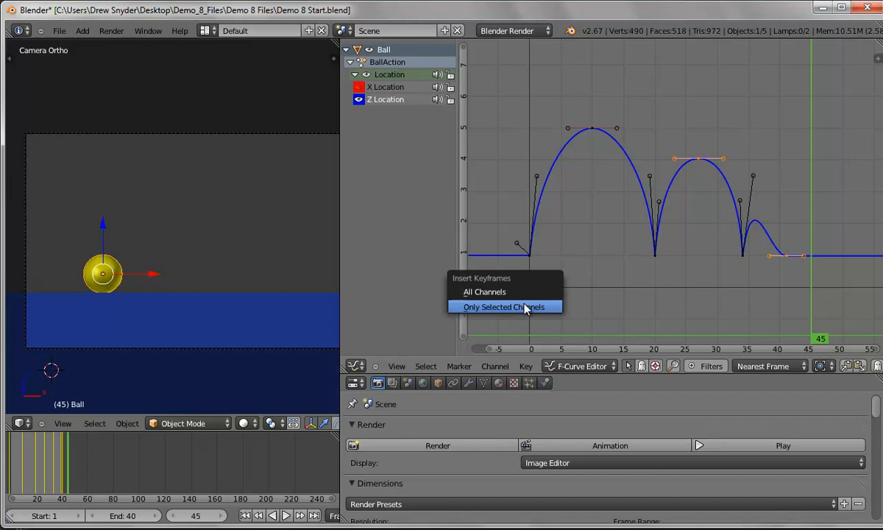
left_click(526, 308)
Step: Move the frame 41 keyframe to about frame 38 and a height of about 3 to form a third peak
right_click(788, 260)
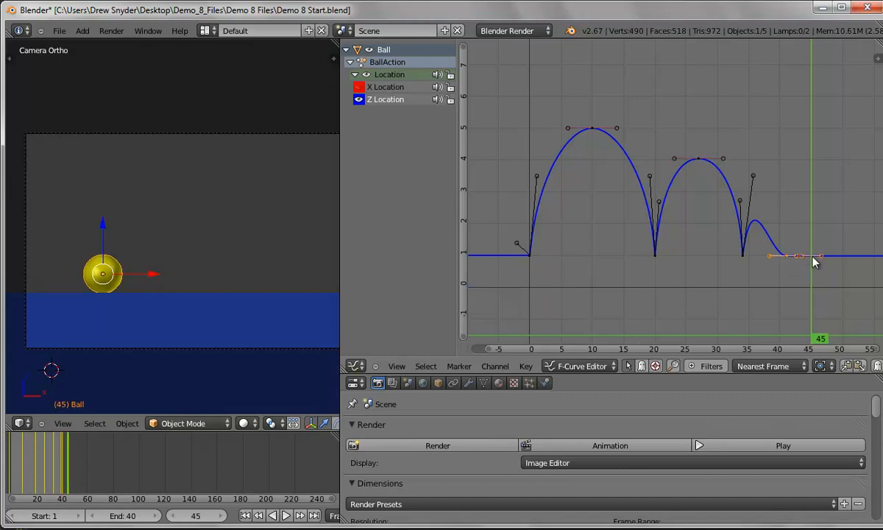
key("g")
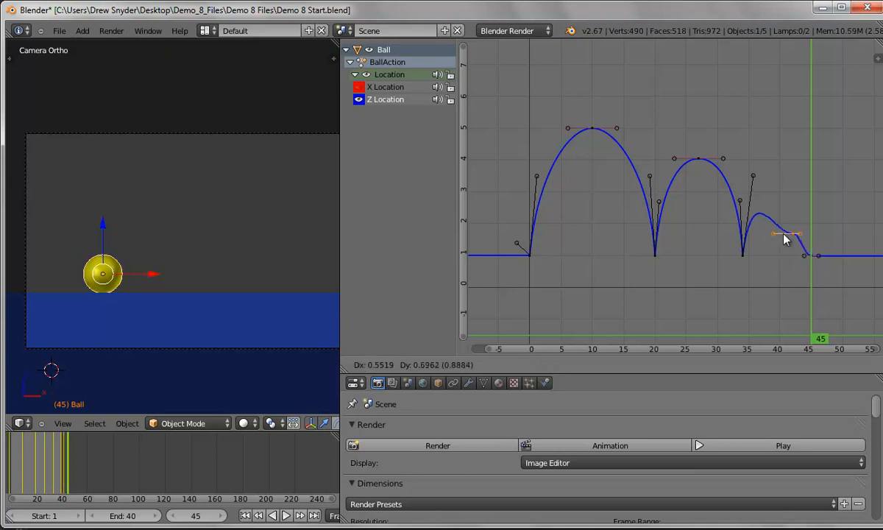
left_click(765, 213)
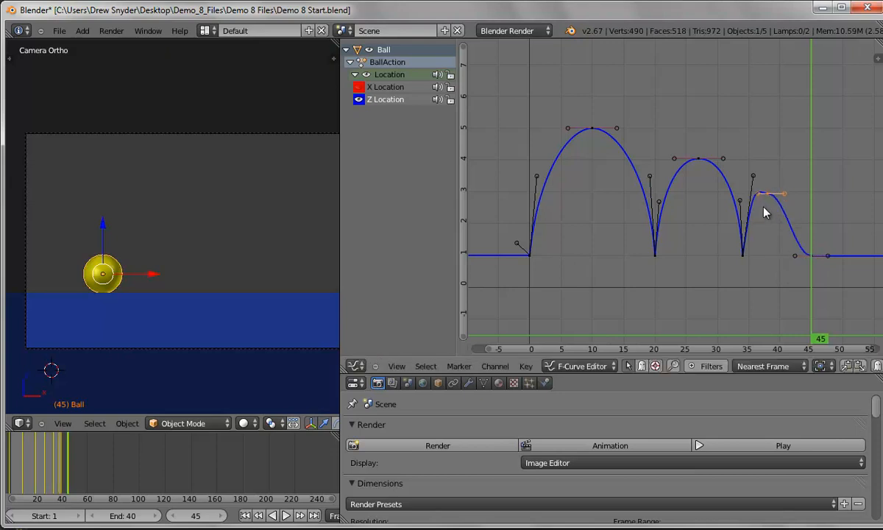
right_click(828, 256)
key("g")
right_click(825, 267)
Step: Move the last ground-contact keyframe of the Z Location curve to about frame 43, keeping its height
right_click(810, 255)
key("g")
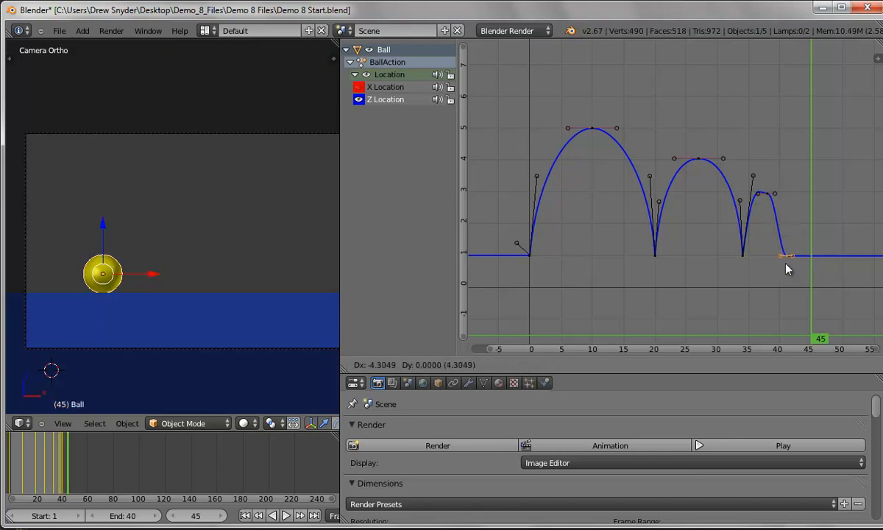
left_click(803, 267)
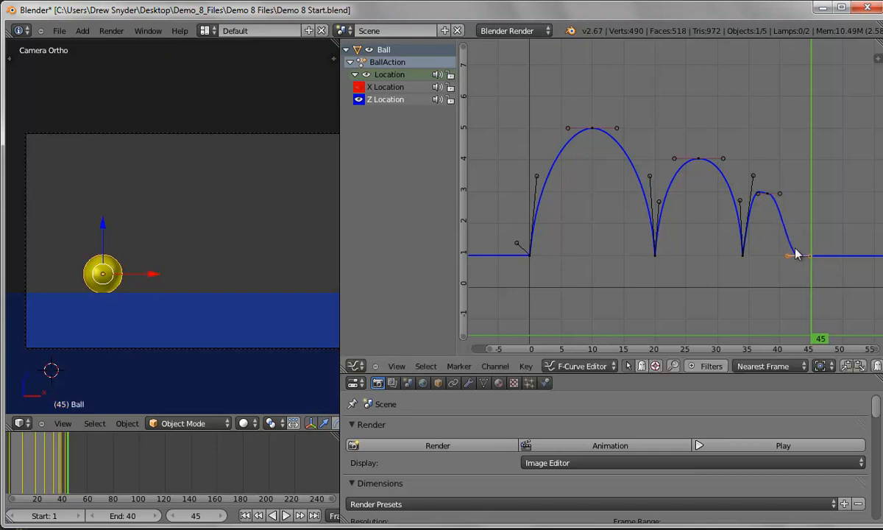
Step: Lower the right handle of the frame 34 keyframe to a height of about 2.5
right_click(755, 177)
key("g")
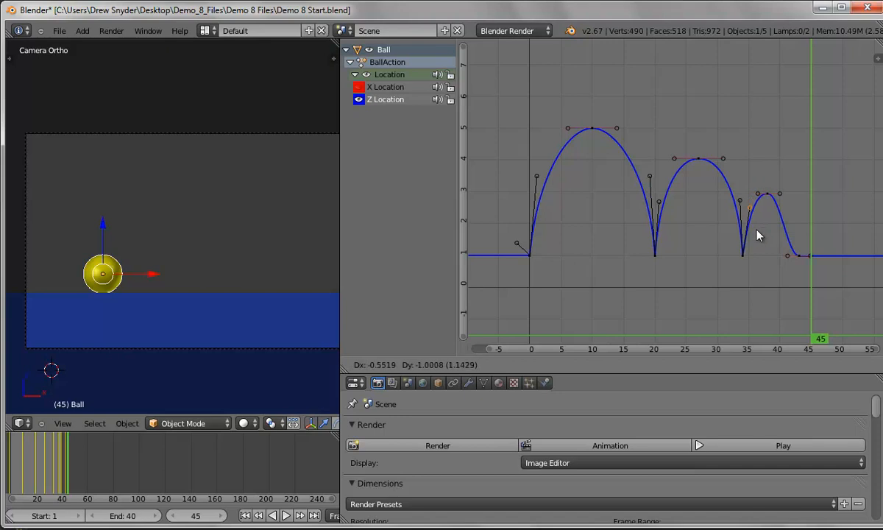
left_click(760, 232)
Step: Move the third peak keyframe of the Z Location curve to about frame 40 at a height of about 3
right_click(767, 194)
key("g")
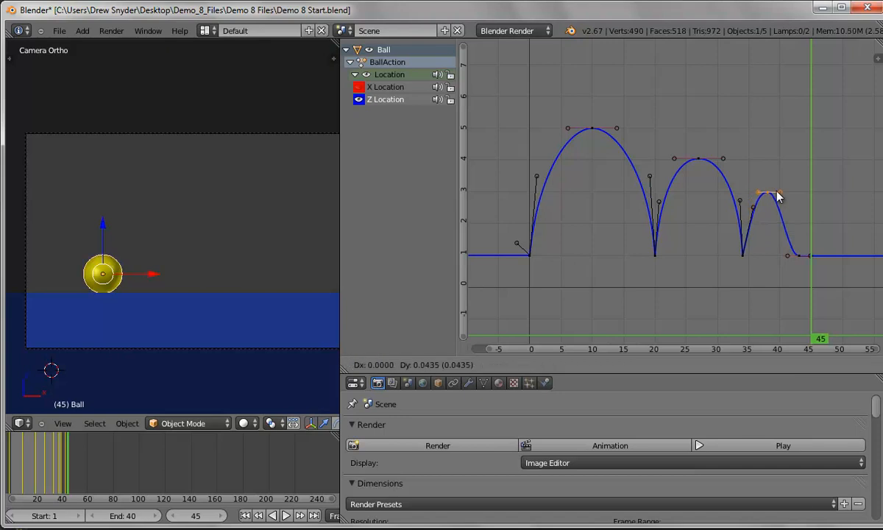
left_click(786, 194)
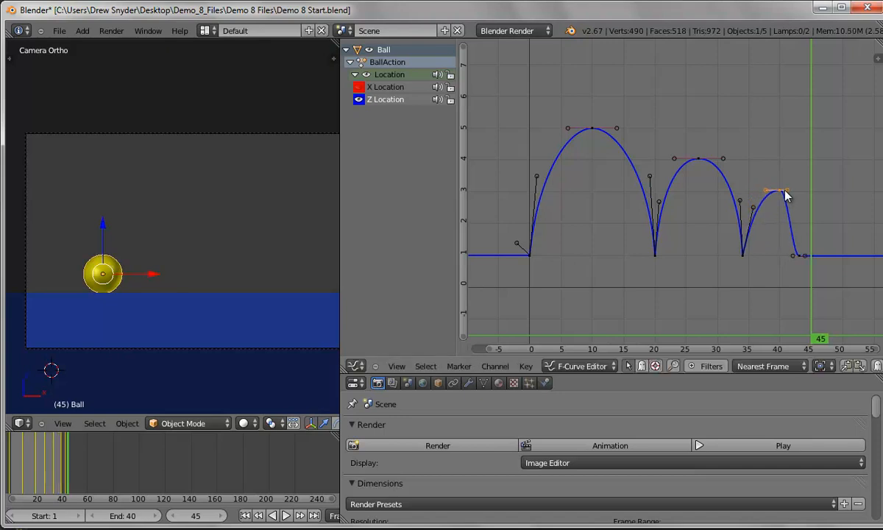
Step: Raise the left handle of the last ground-contact keyframe to about 2 and move that keyframe to frame 45, keeping its height
right_click(796, 257)
key("g")
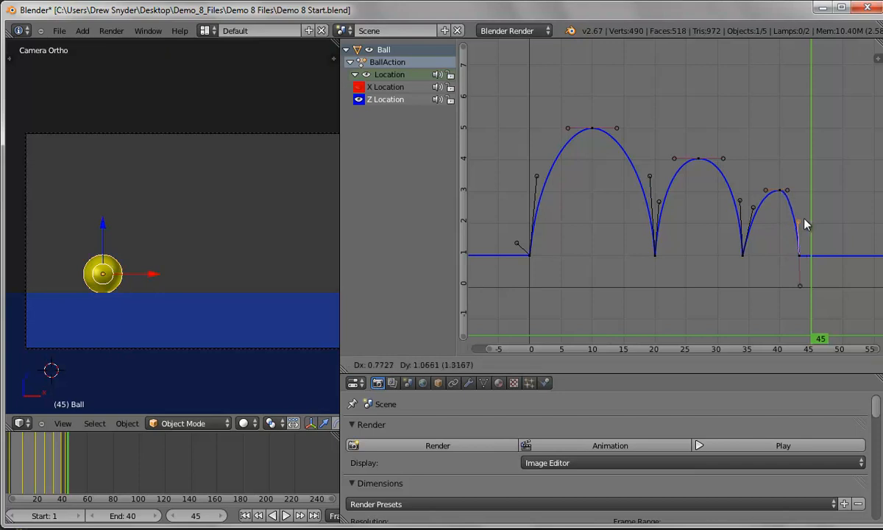
left_click(802, 223)
right_click(800, 255)
key("g")
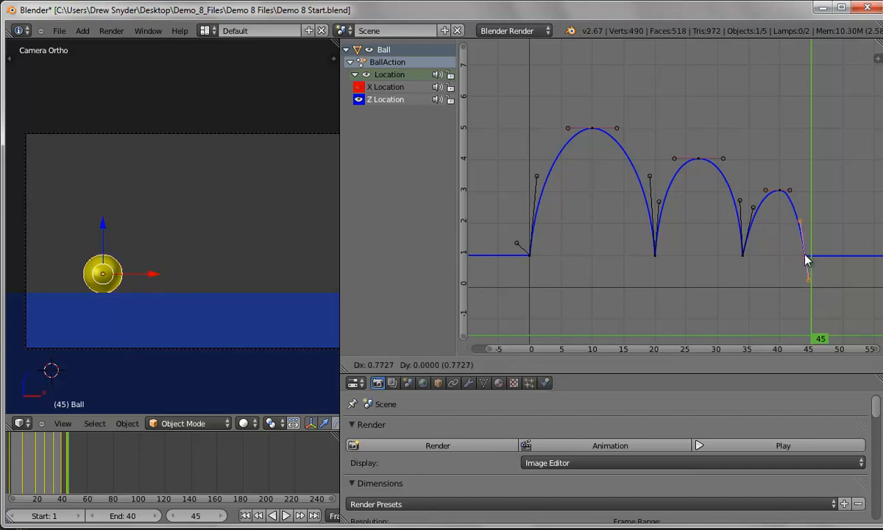
left_click(810, 258)
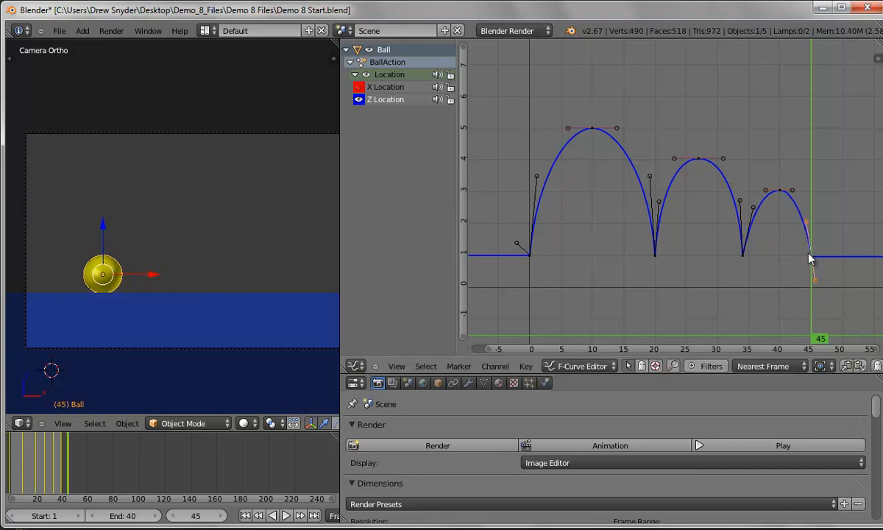
Step: Adjust the left handle of the frame 45 keyframe and the right handle of the frame 34 keyframe to a height of about 2.3
right_click(806, 222)
key("g")
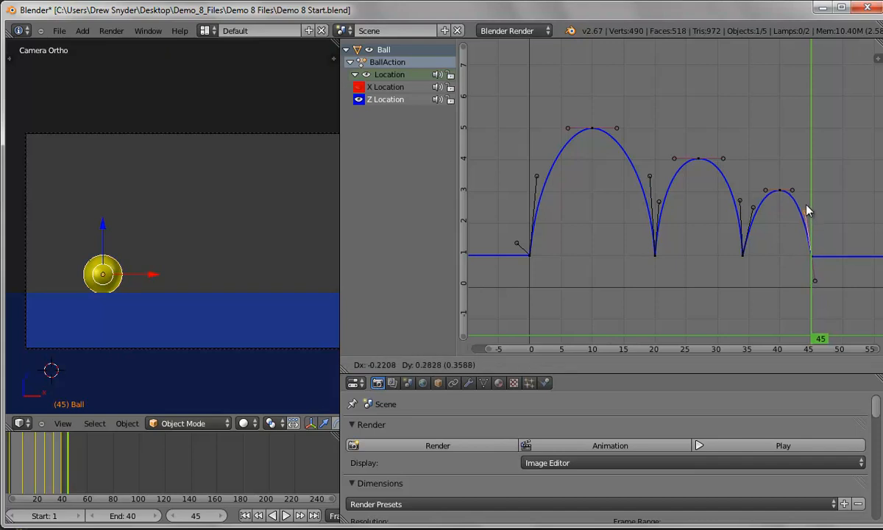
left_click(809, 208)
right_click(754, 210)
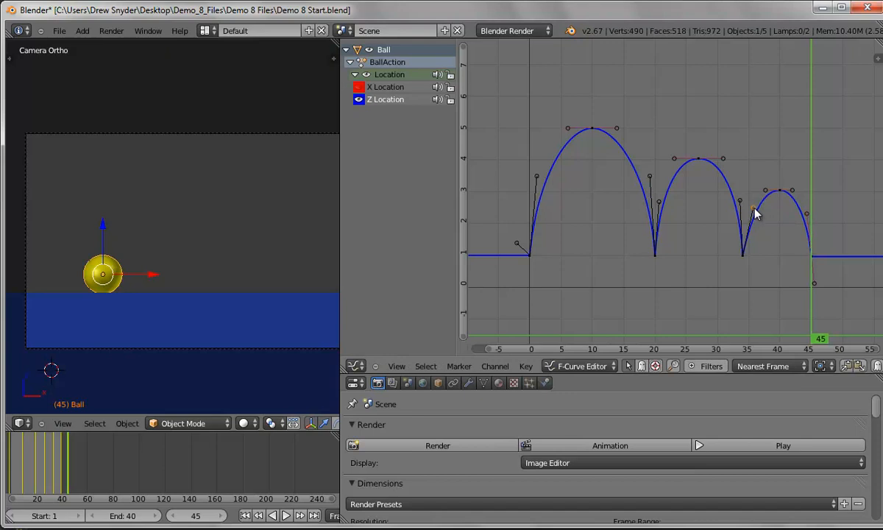
key("g")
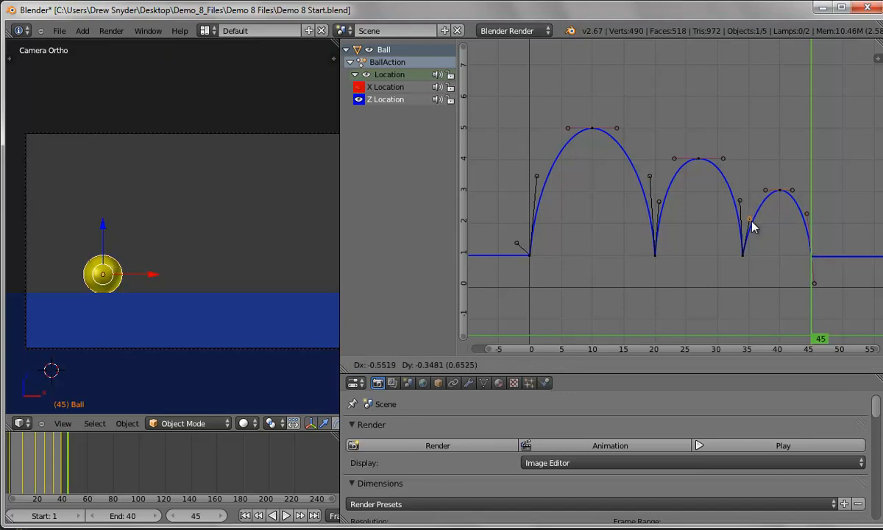
left_click(752, 227)
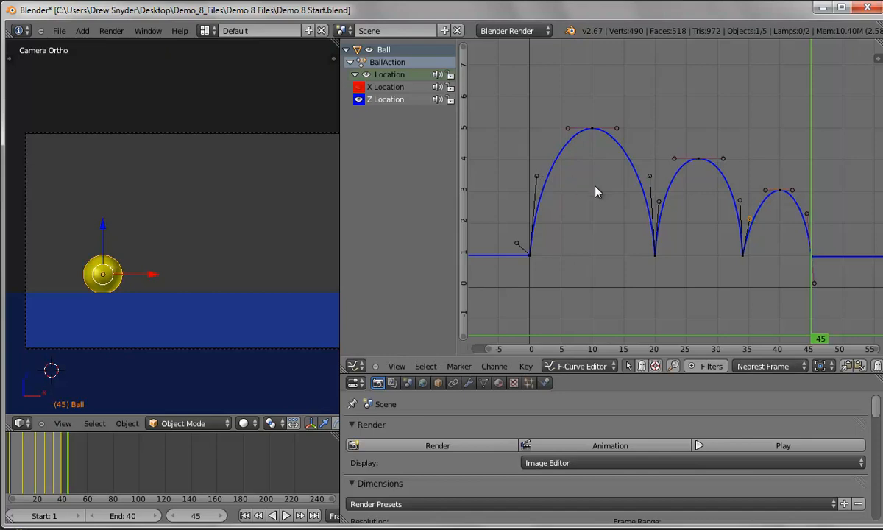
key("g")
left_click(762, 216)
Step: Set the animation's end frame to 60 and play it back to check the three bounces
left_click(140, 515)
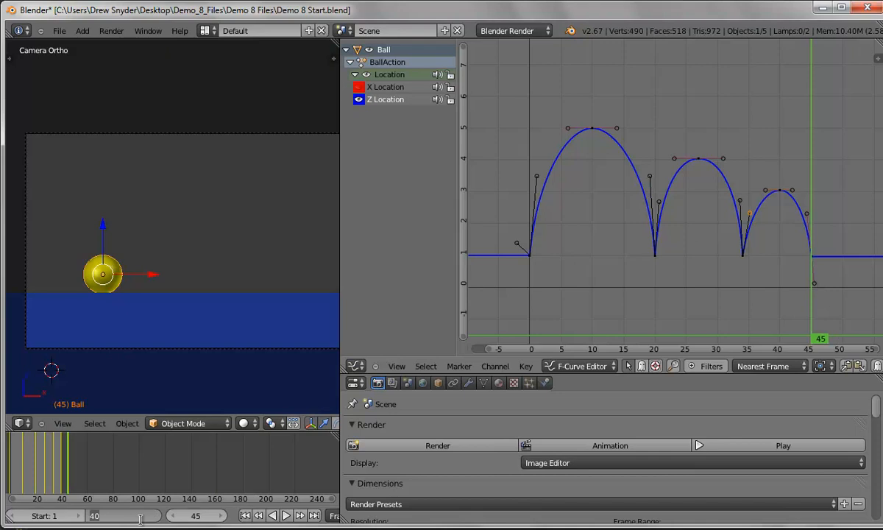
type("60")
key("Return")
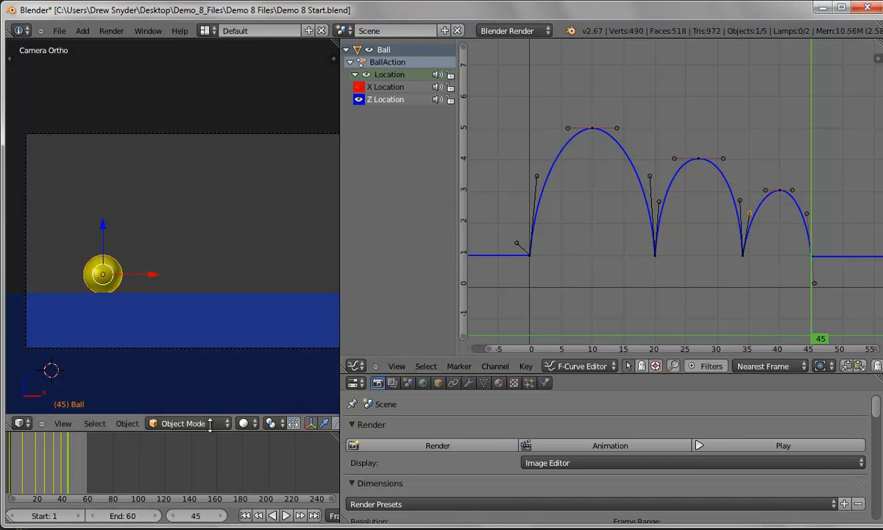
left_click(285, 515)
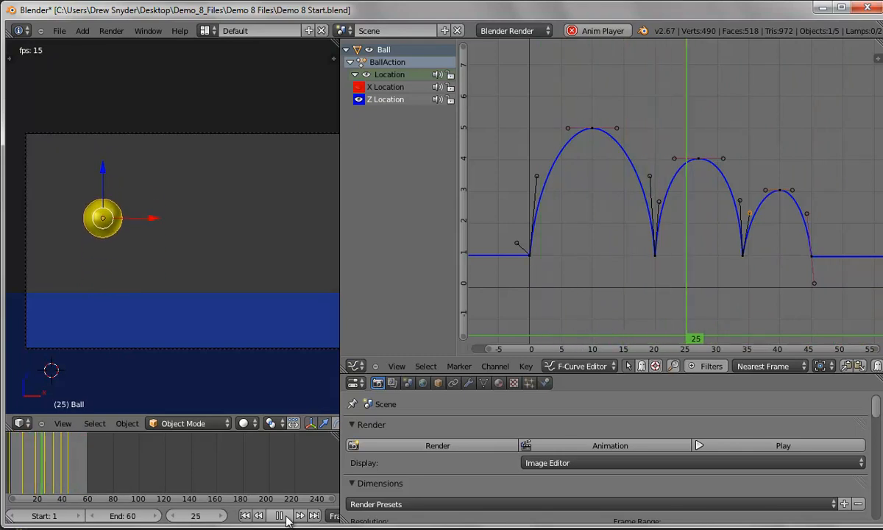
left_click(284, 516)
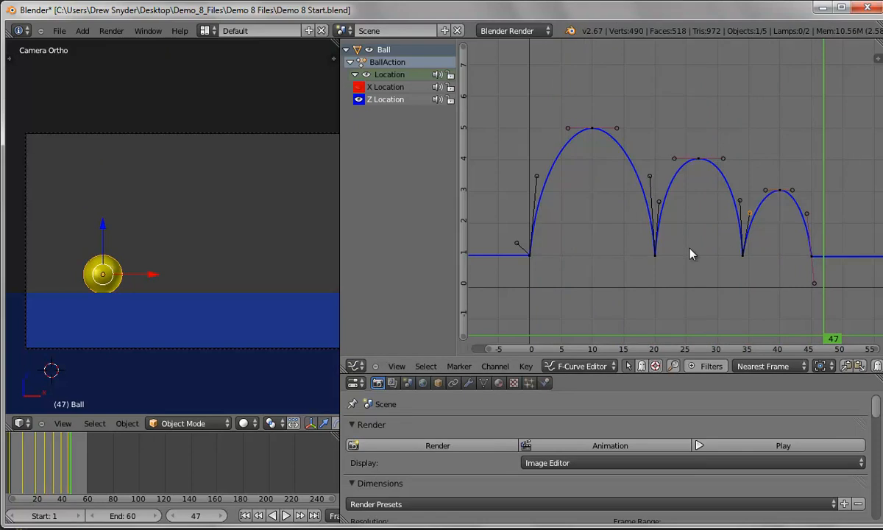
Step: Select the ground-contact keyframe at frame 45 and display its keyframe properties
right_click(781, 191)
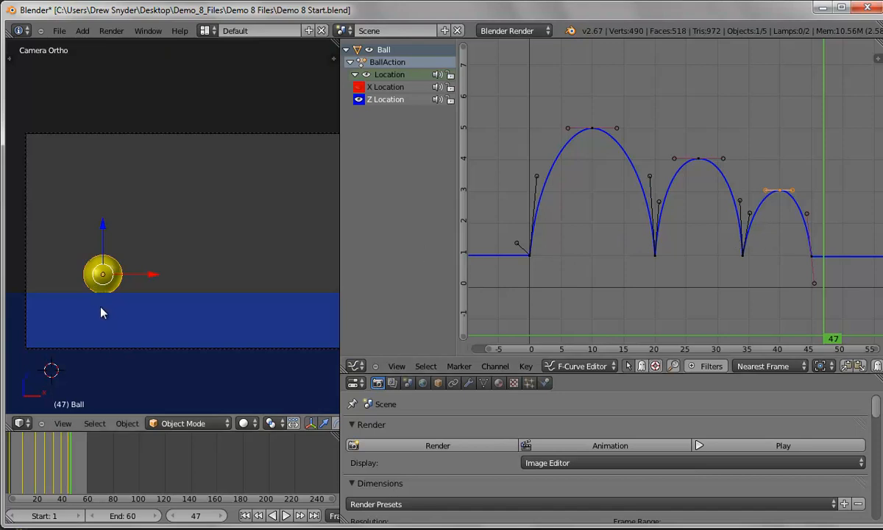
scroll(102, 311, "up", 3)
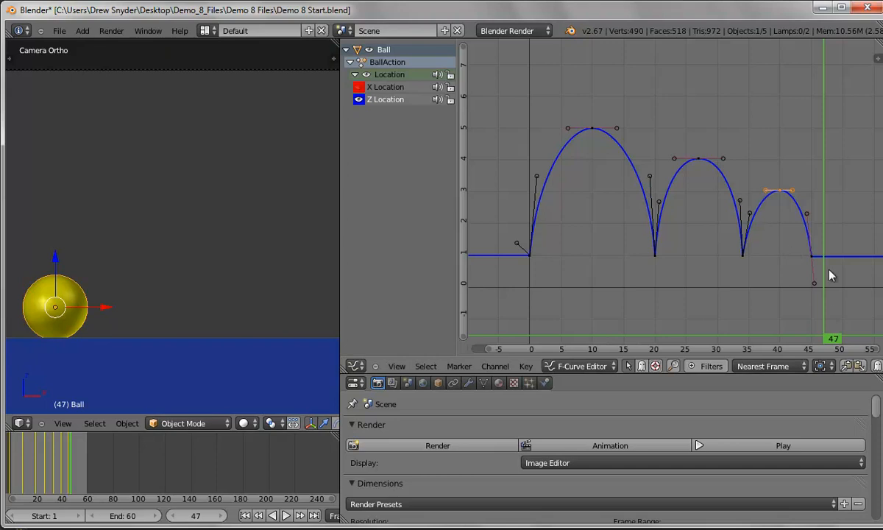
right_click(814, 260)
key("n")
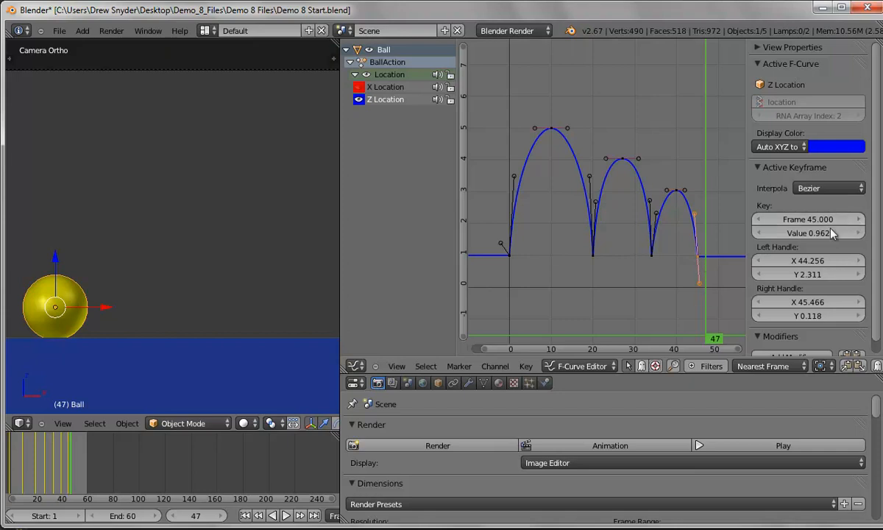
Step: Set the Z value of the ground-contact keyframe at frame 45 to 1
scroll(832, 234, "up", 1, "ctrl")
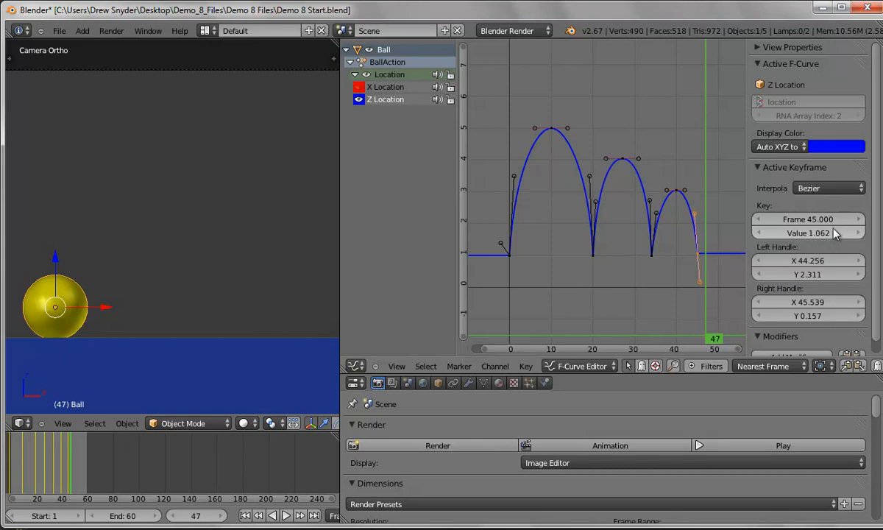
left_click(812, 234)
type("1")
key("Return")
Step: Set the Z value of the ground-contact keyframes at frames 0 and 34 to 1 and check the one at frame 20
right_click(651, 259)
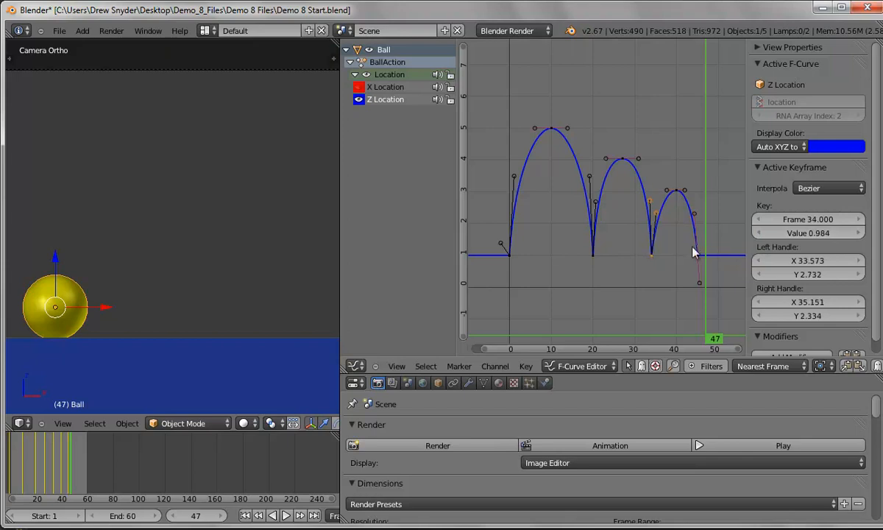
right_click(594, 259)
right_click(510, 255)
left_click(801, 232)
key("Return")
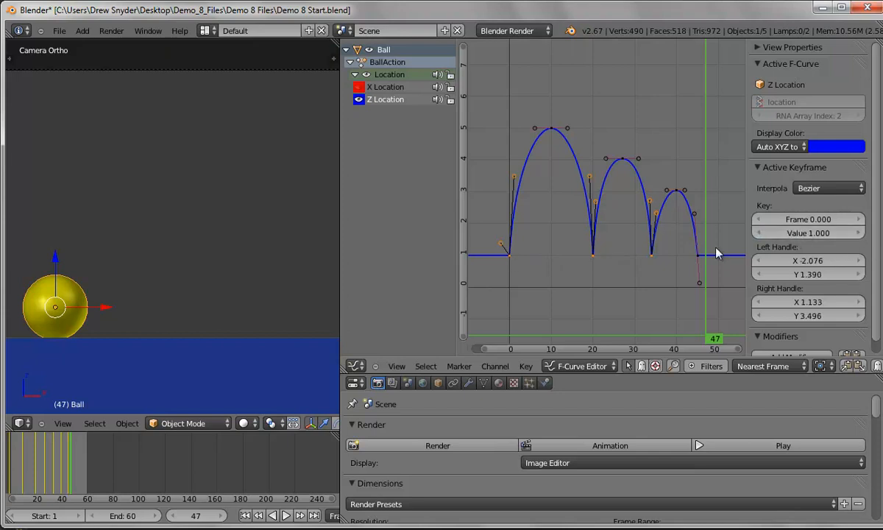
right_click(653, 259)
left_click(802, 232)
type("1")
key("Return")
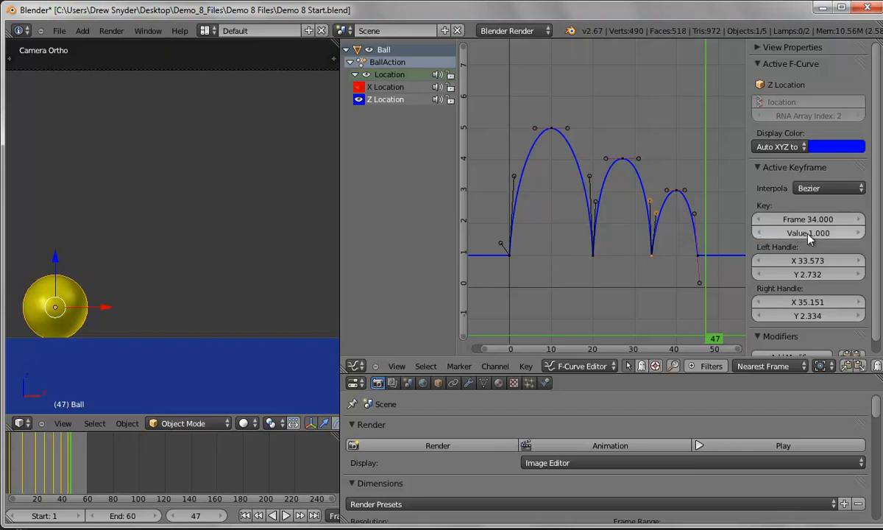
right_click(594, 257)
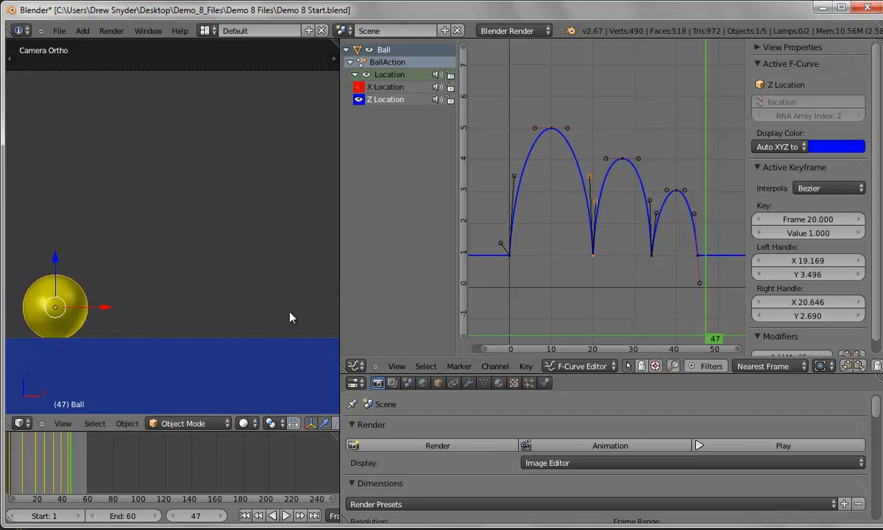
key("g")
right_click(730, 339)
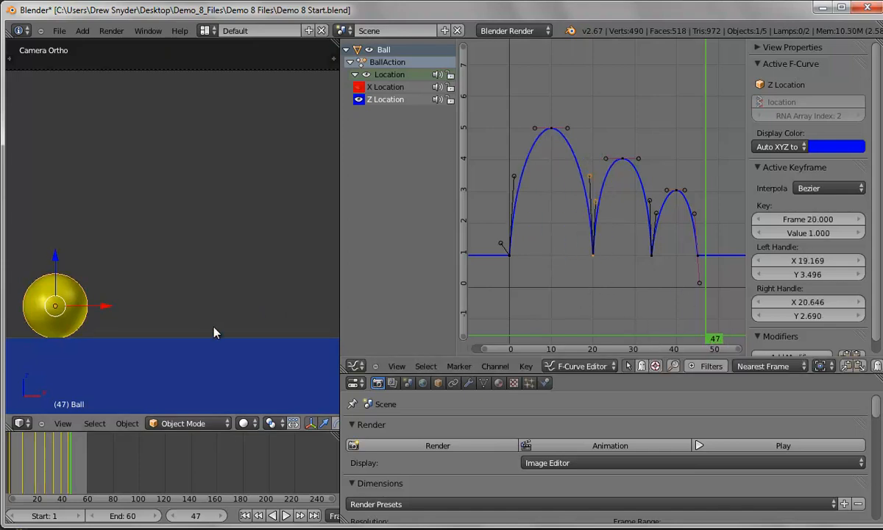
Step: Play back the animation to check the three vertical bounces within the whole camera frame
scroll(136, 302, "down", 4)
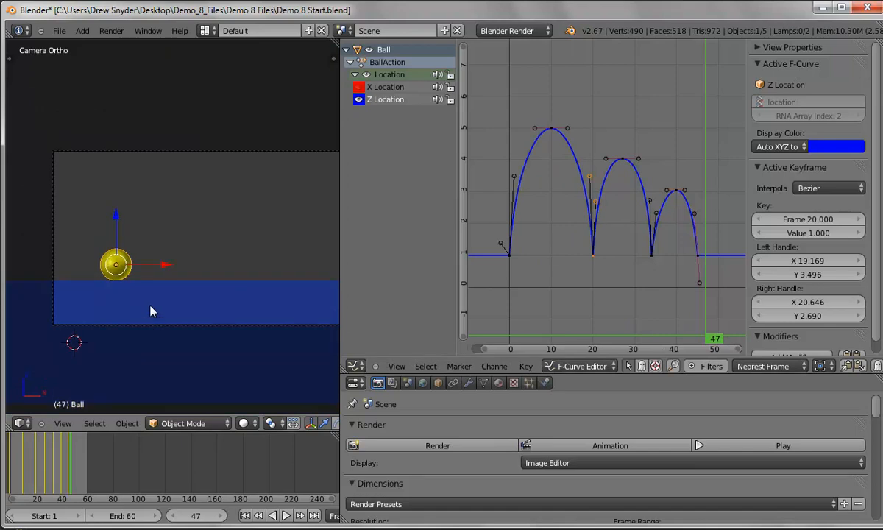
left_click(286, 515)
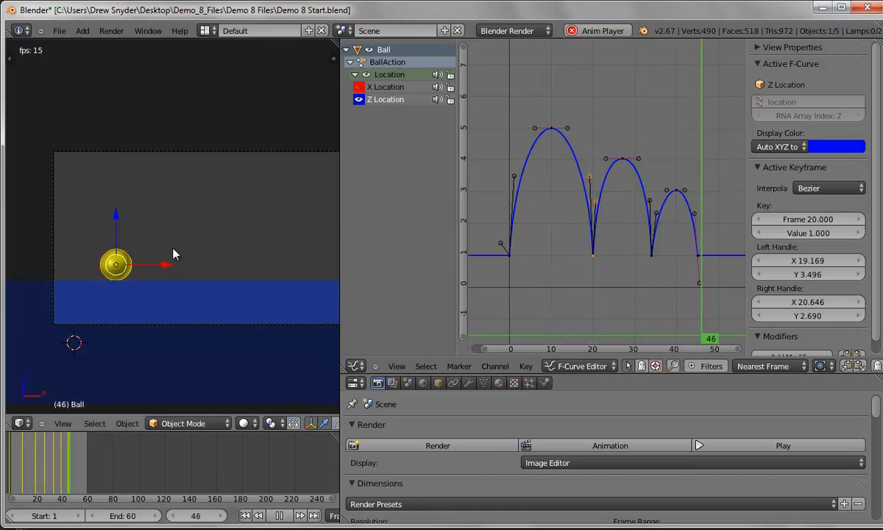
left_click(279, 515)
Step: Show the ball's X Location curve and delete its middle keyframe at frame 20
scroll(648, 270, "down", 3)
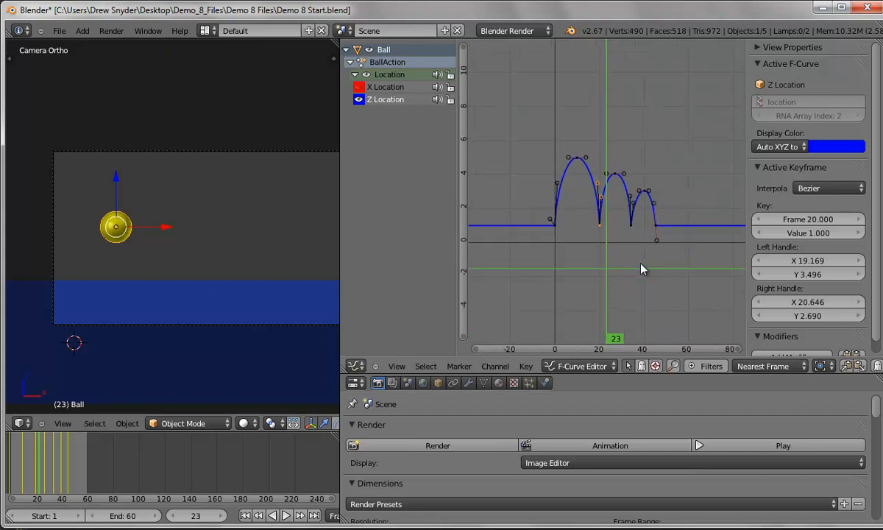
left_click(358, 86)
key("Home")
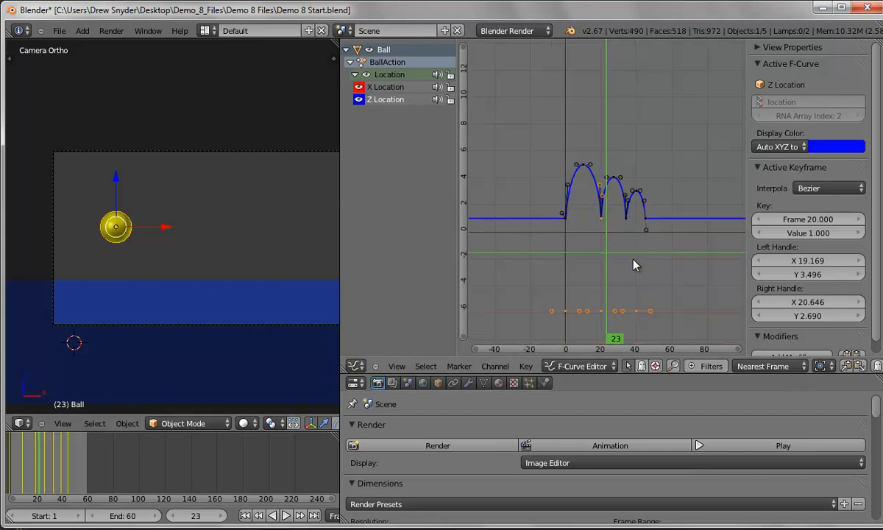
scroll(675, 257, "up", 3)
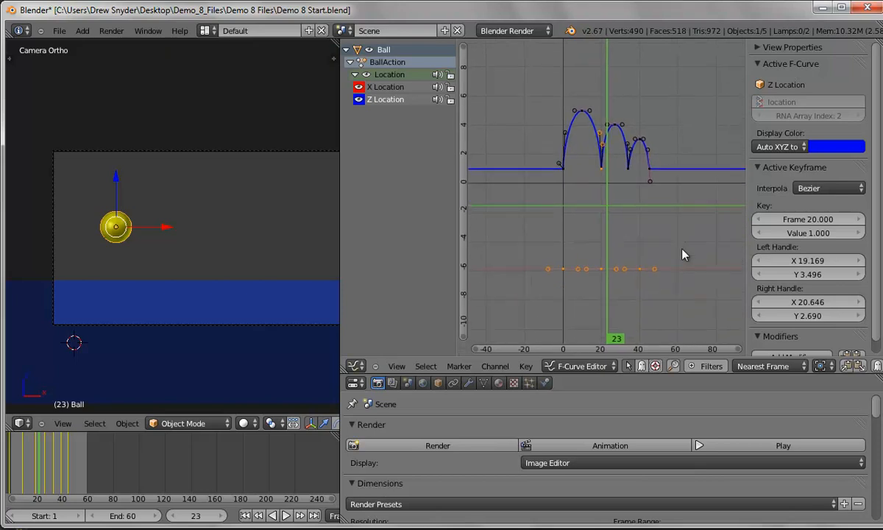
left_click(356, 83)
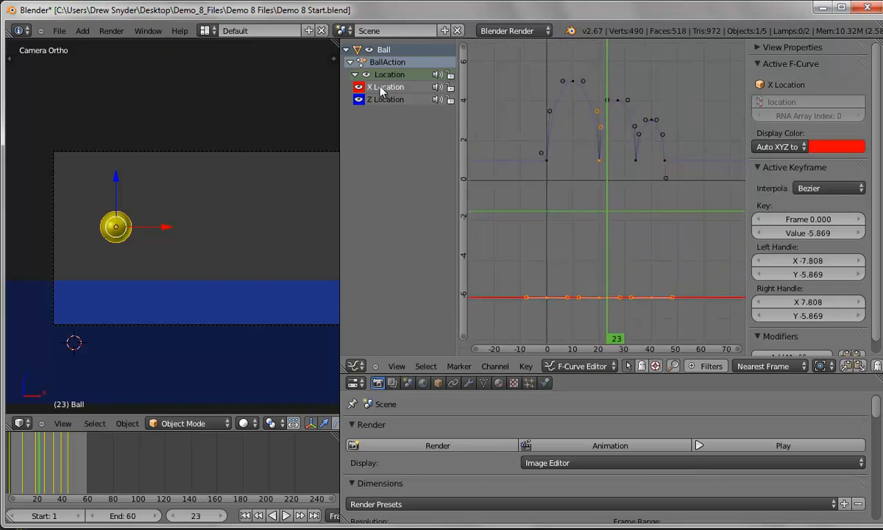
right_click(600, 298)
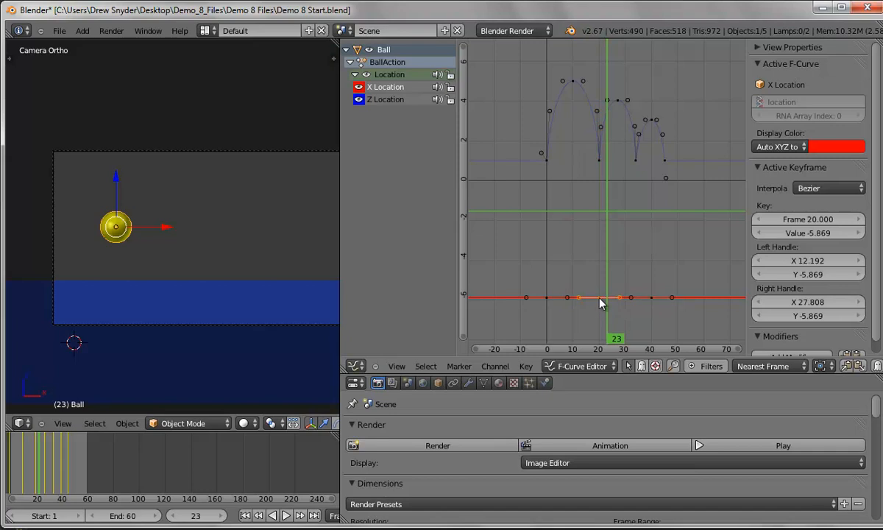
key("x")
left_click(600, 317)
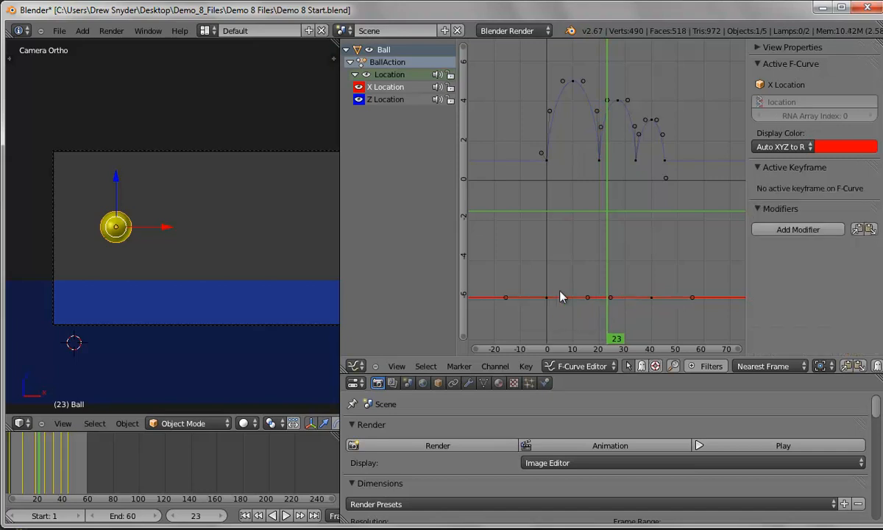
Step: Move the last X Location keyframe from frame 40 to frame 60 and raise its value to about 6.7
right_click(651, 298)
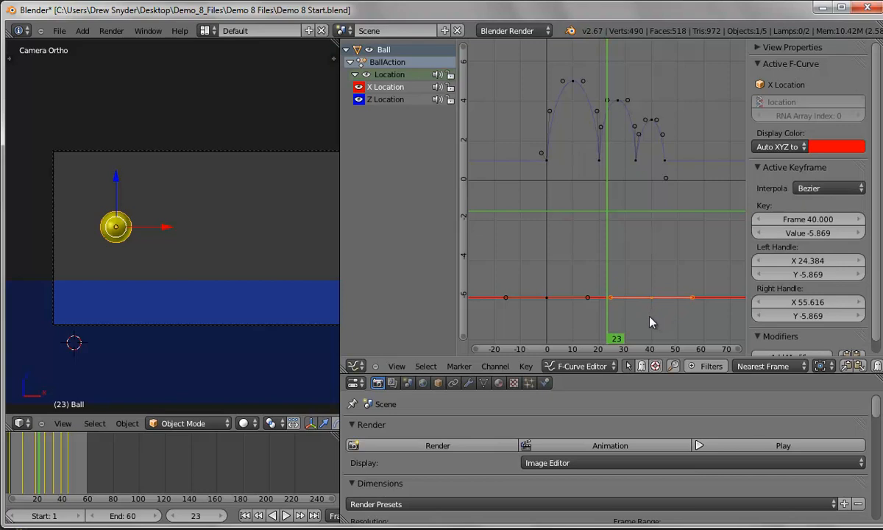
key("g")
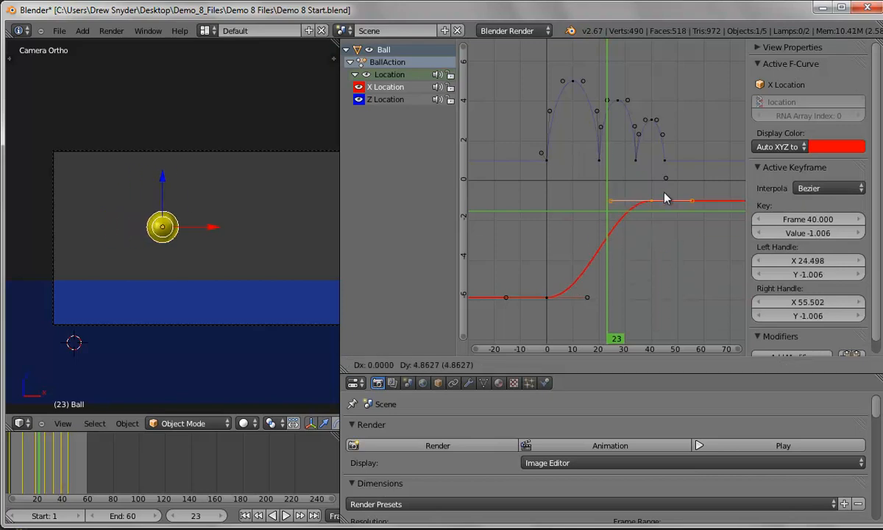
left_click(709, 78)
Step: Set the interpolation mode of both X Location keyframes to Linear
scroll(686, 201, "down", 4)
right_click(575, 254)
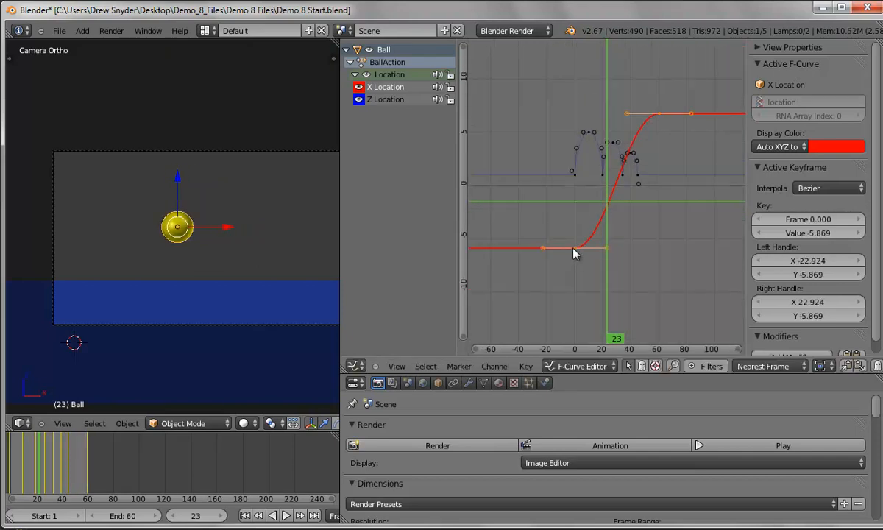
left_click(524, 366)
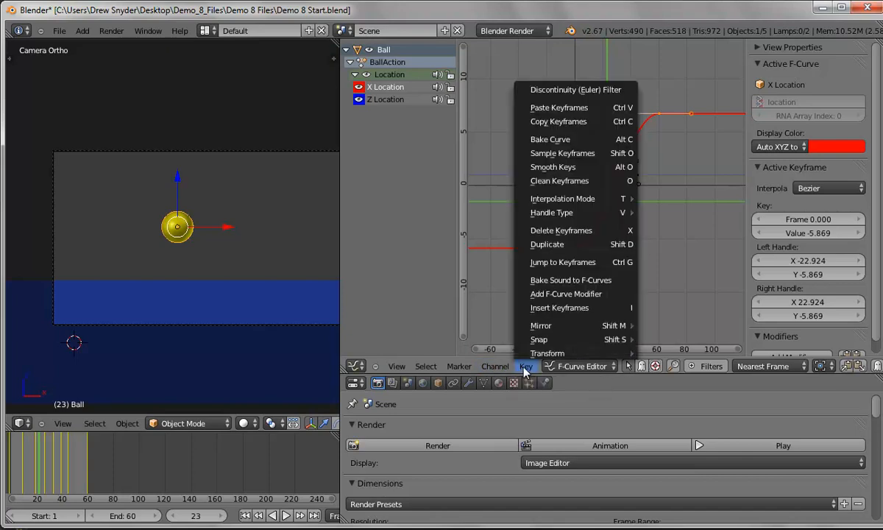
mouse_move(574, 200)
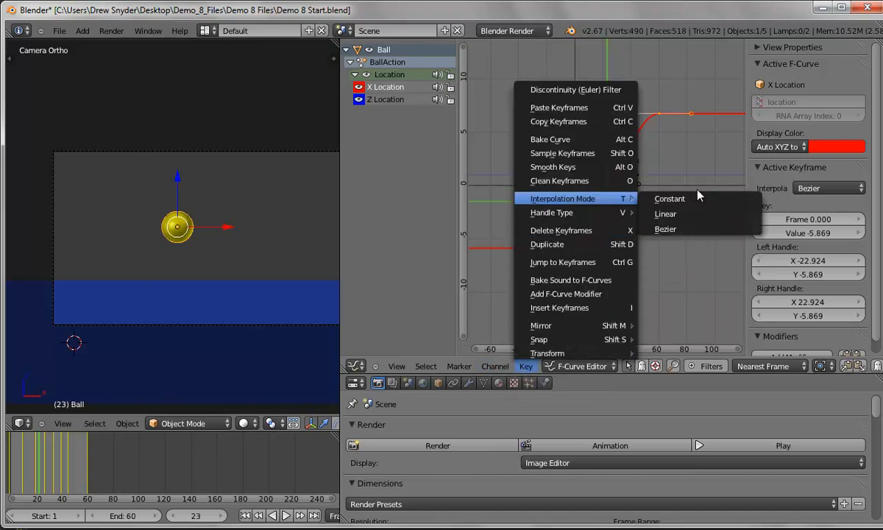
left_click(720, 210)
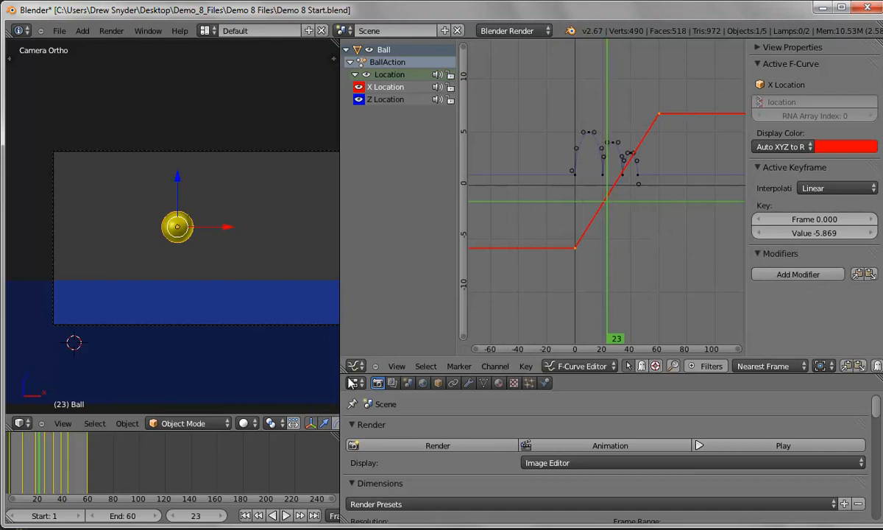
Step: Play the animation from frame 1 to check the ball's sideways travel with linear interpolation
left_click(245, 516)
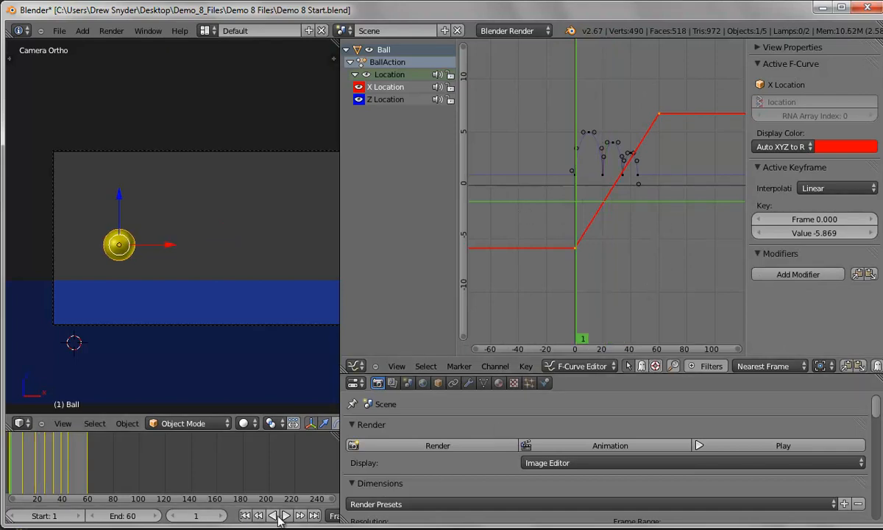
left_click(286, 516)
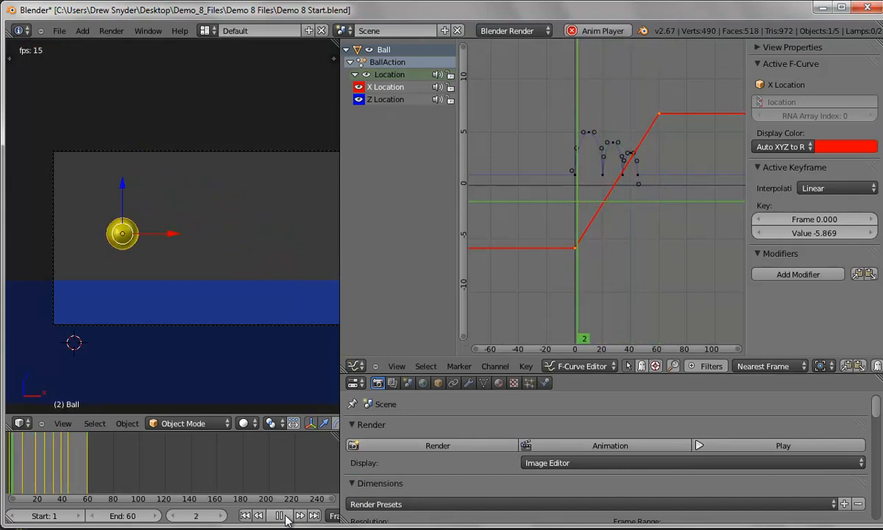
left_click(286, 517)
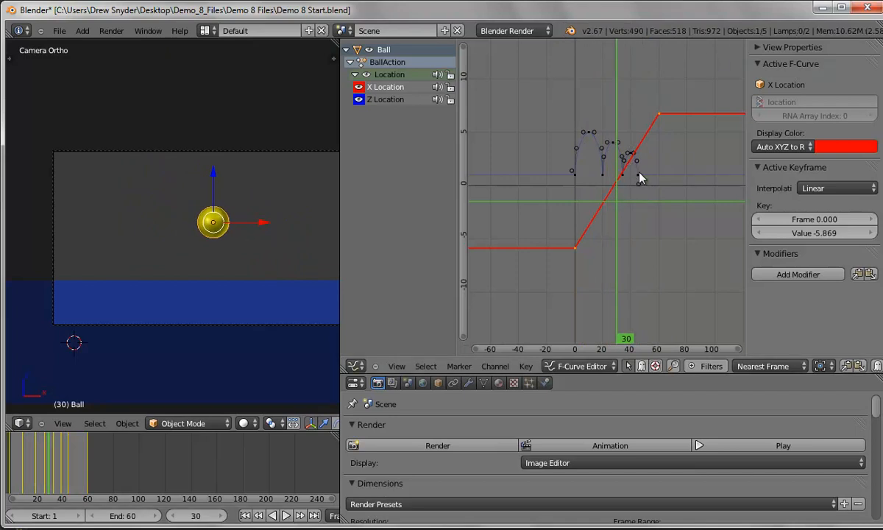
Step: Set the interpolation of the X Location keyframes at frames 60 and 0 back to Bezier
right_click(660, 115)
left_click(820, 188)
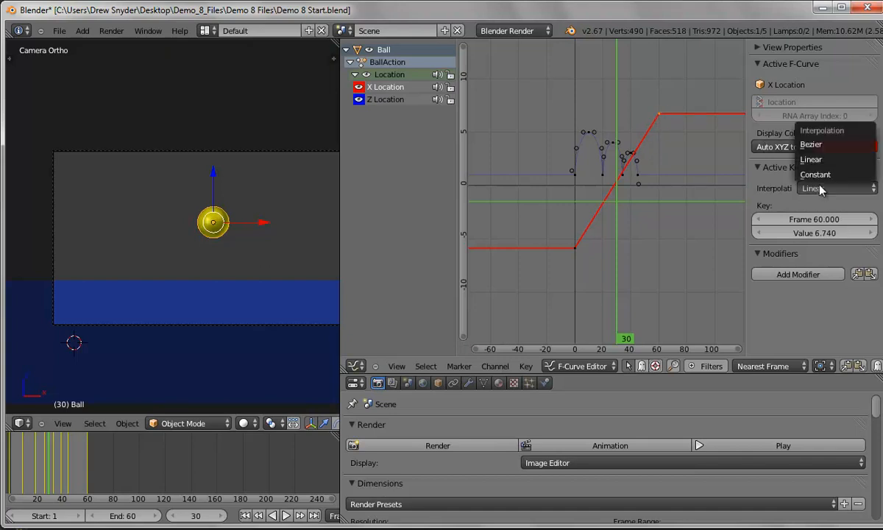
left_click(813, 145)
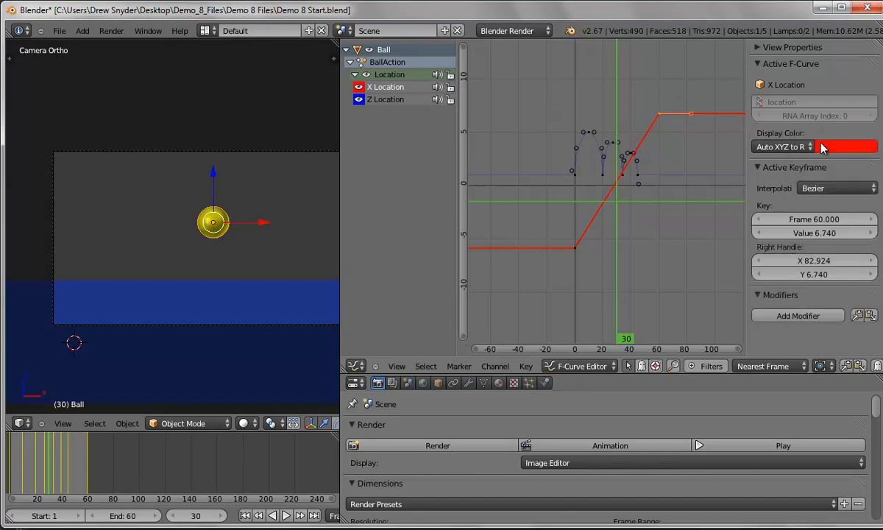
right_click(576, 250)
left_click(817, 187)
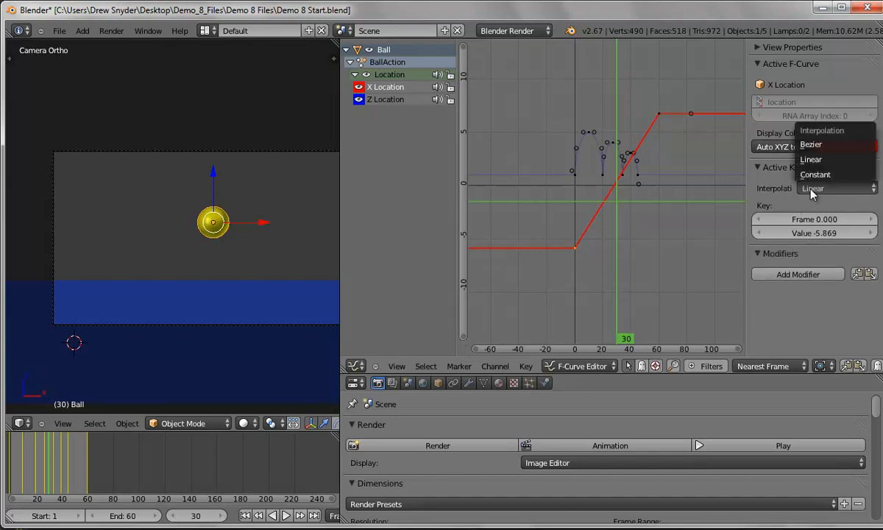
left_click(811, 145)
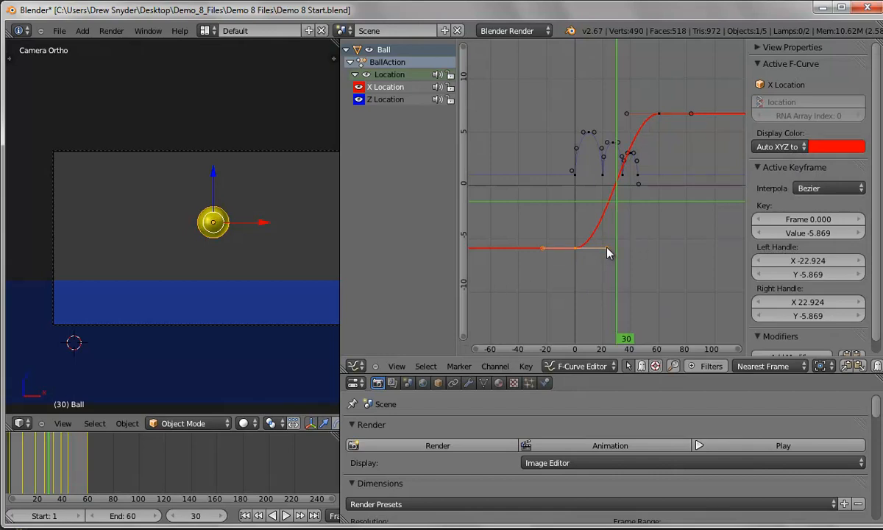
Step: Pull the frame 0 keyframe's right handle onto the keyframe and move the frame 60 keyframe's left handle to about frame 38.5
key("g")
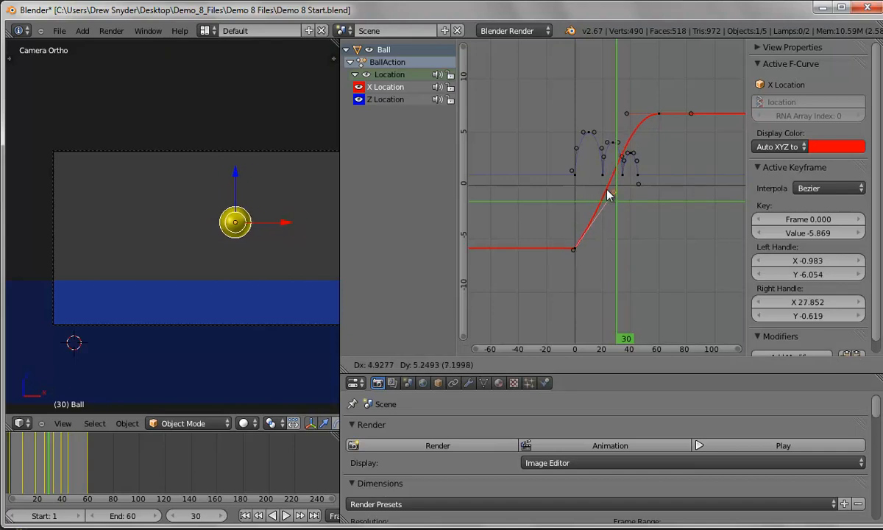
left_click(572, 251)
left_click(627, 116)
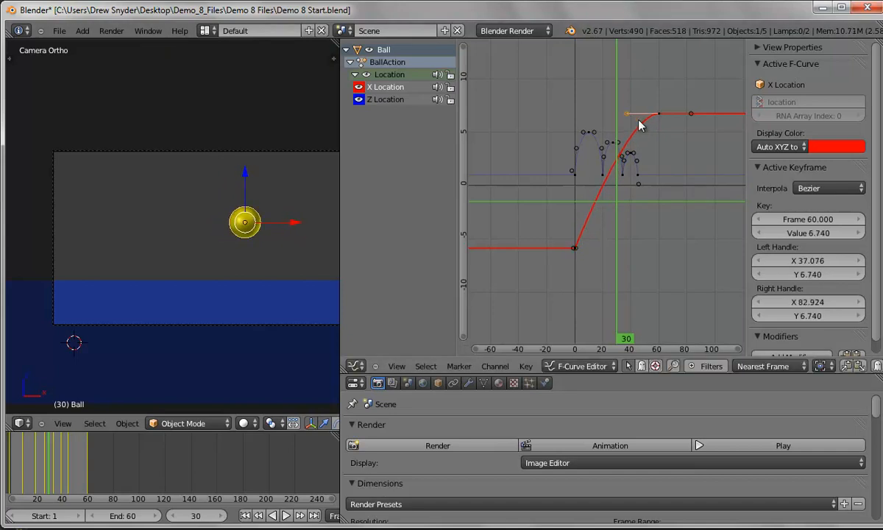
key("g")
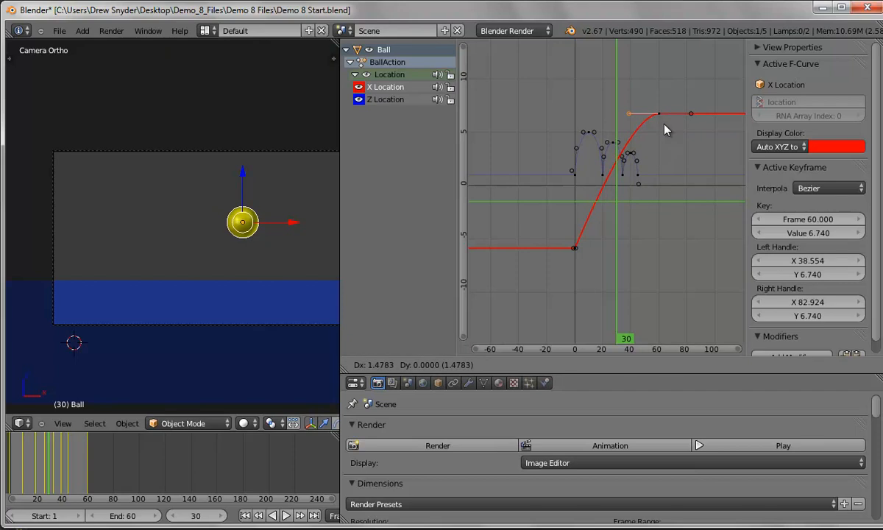
left_click(665, 130)
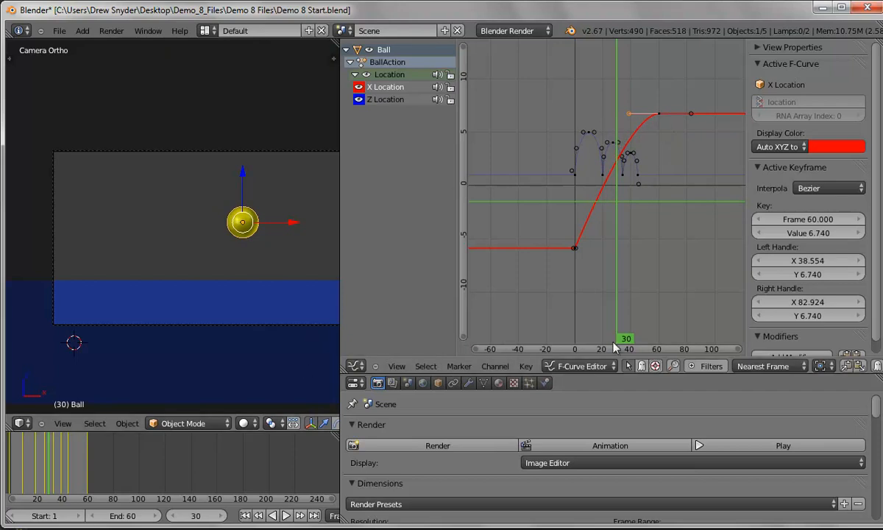
Step: Play the animation from frame 1 to check how the ball slows down toward the end of its X travel
left_click(246, 516)
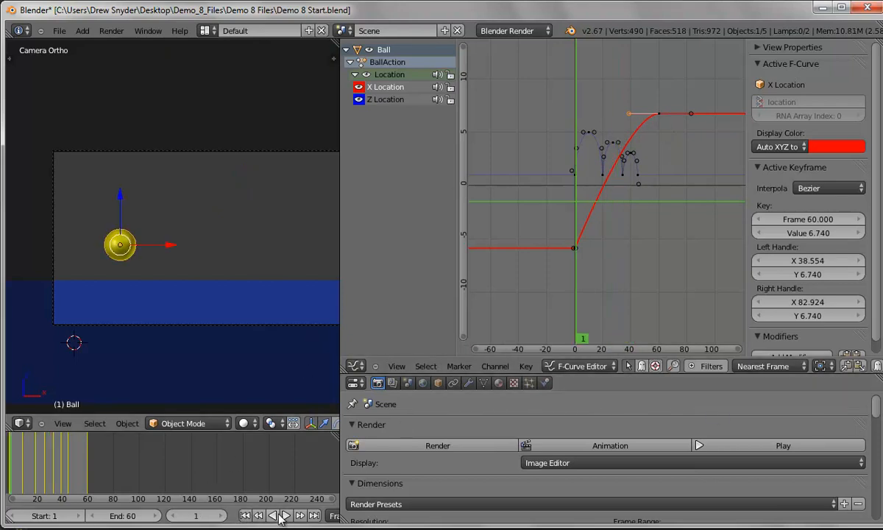
left_click(286, 516)
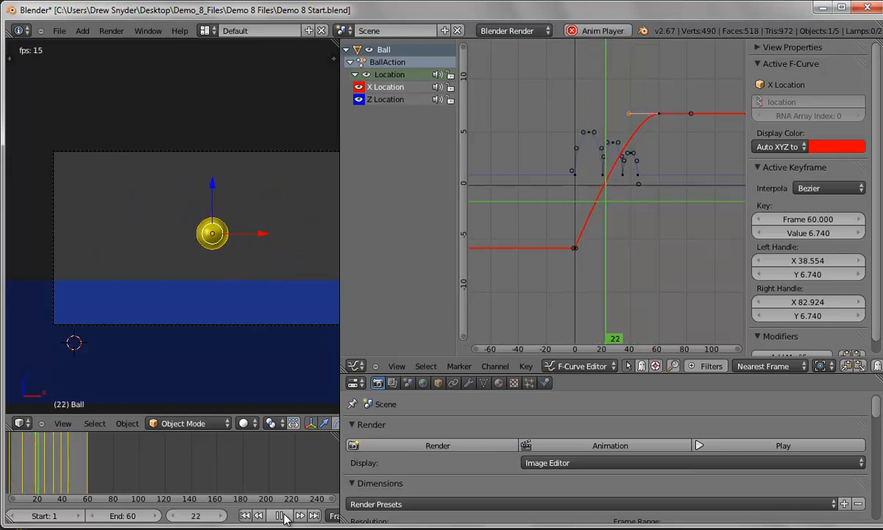
left_click(283, 516)
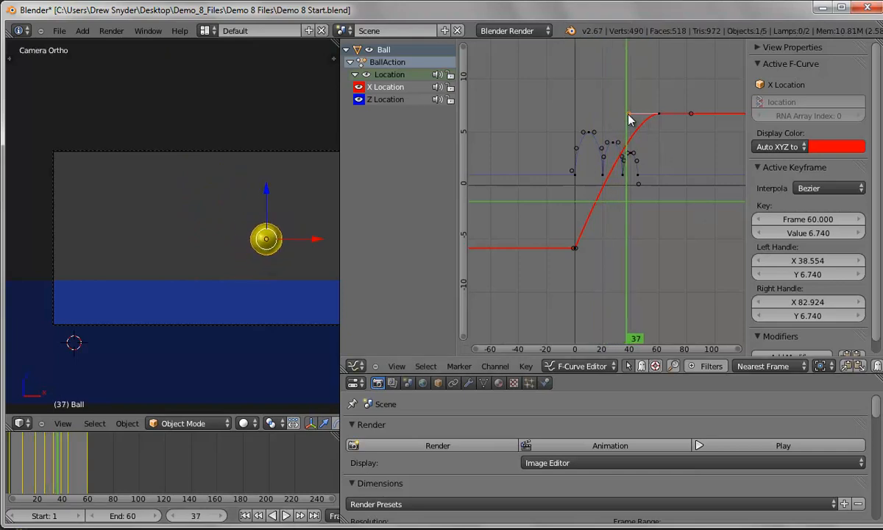
Step: Move the left handle of the X Location curve's frame 60 keyframe to about frame 49.4
key("g")
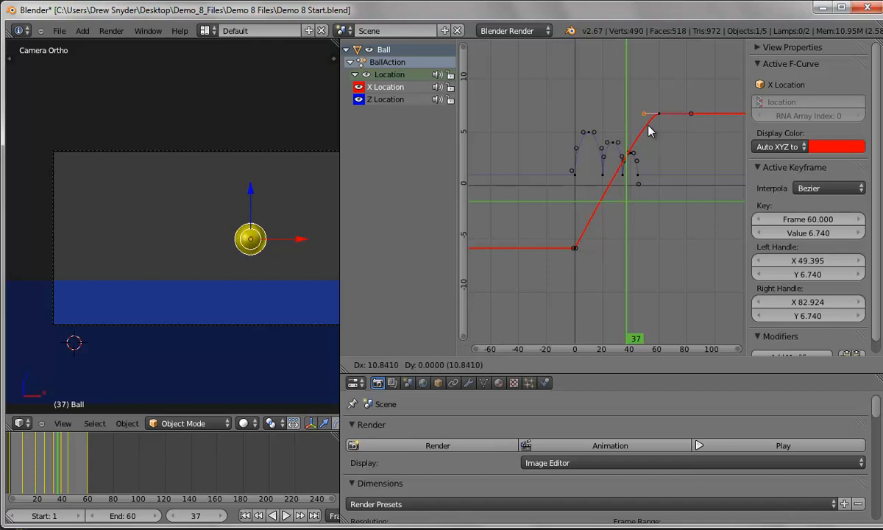
left_click(650, 130)
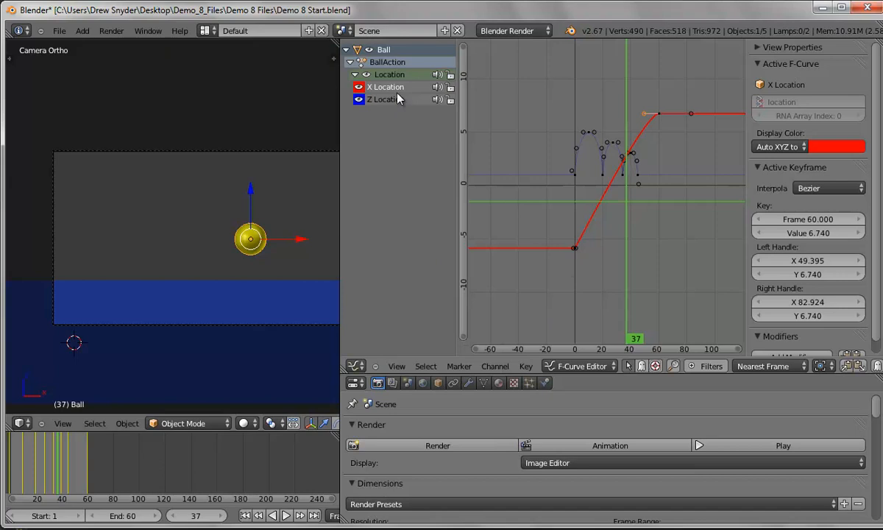
Step: Widen the 3D view and render the ball animation for frames 1 to 60
left_click_drag(340, 256, 395, 254)
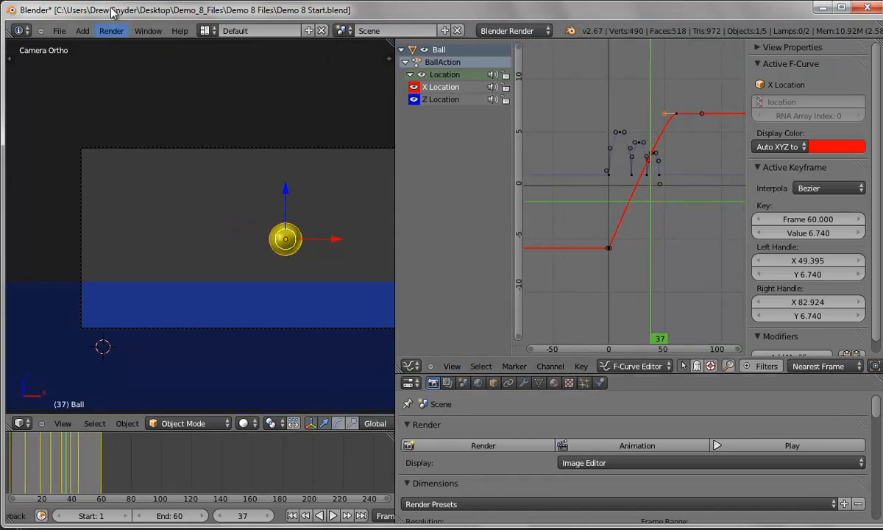
left_click(109, 33)
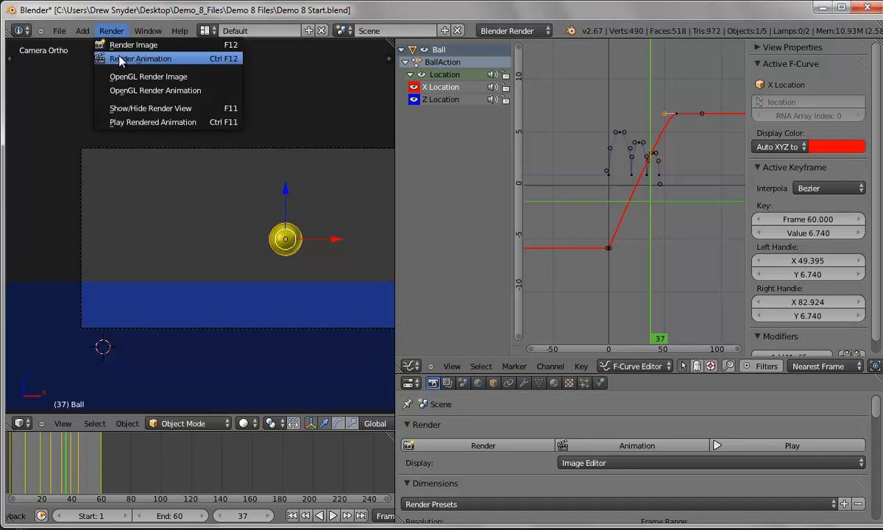
left_click(121, 59)
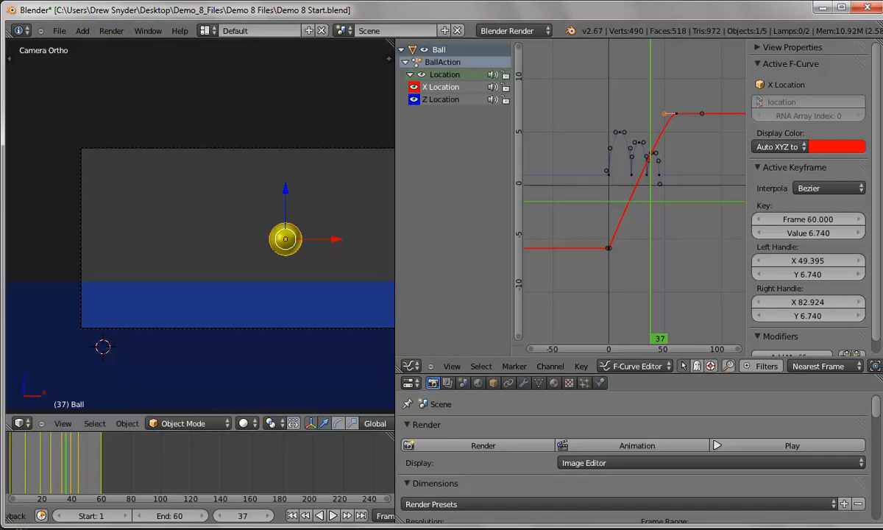
left_click(112, 31)
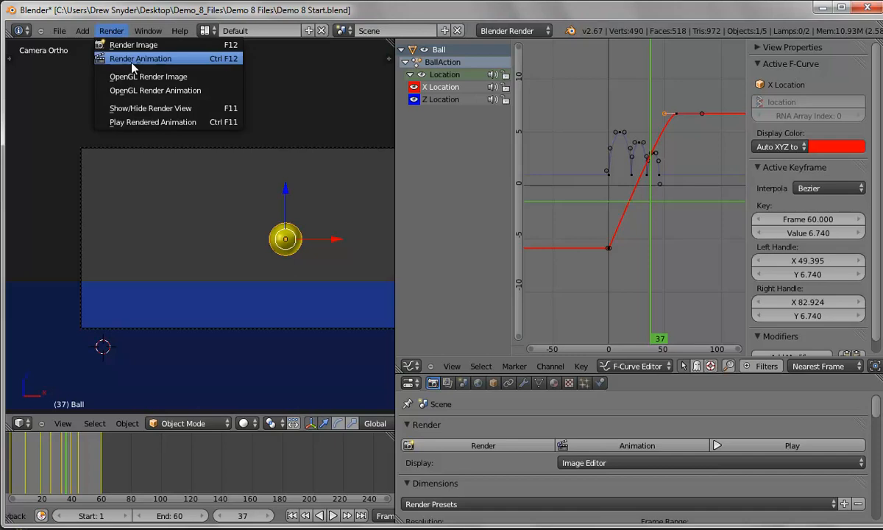
left_click(132, 60)
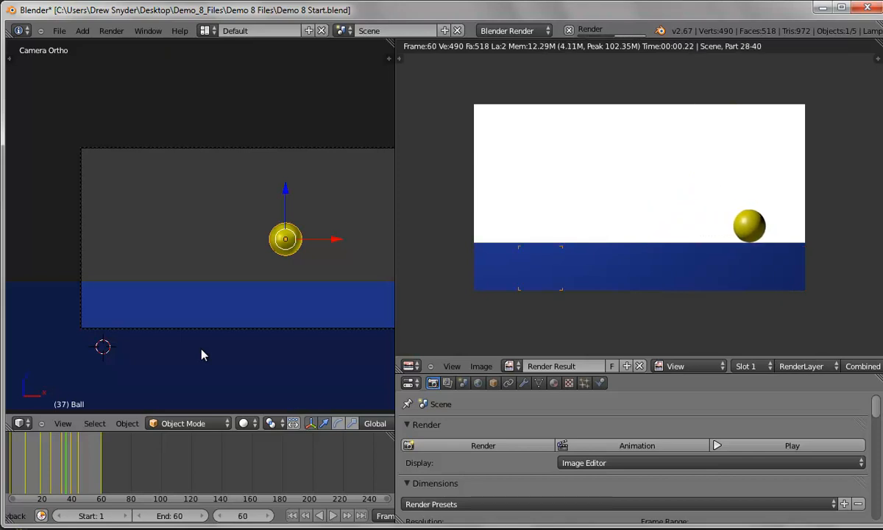
Step: Switch to the file explorer and open Animation0001-0060.mov from the Demo 8 Files folder in a video player
left_click(824, 8)
double_click(24, 518)
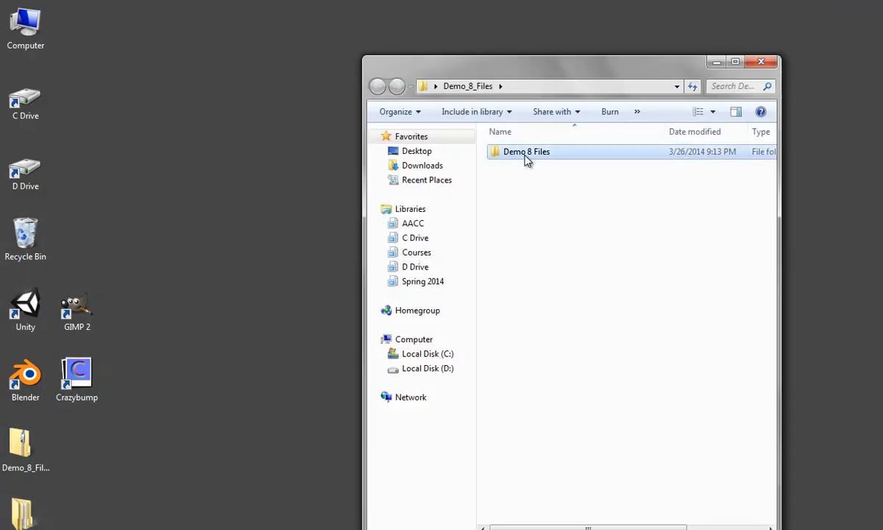
double_click(527, 156)
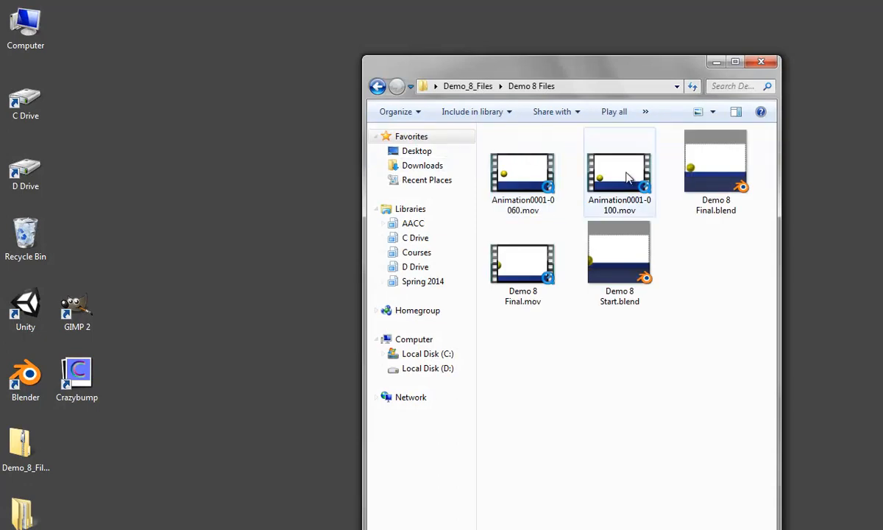
right_click(516, 176)
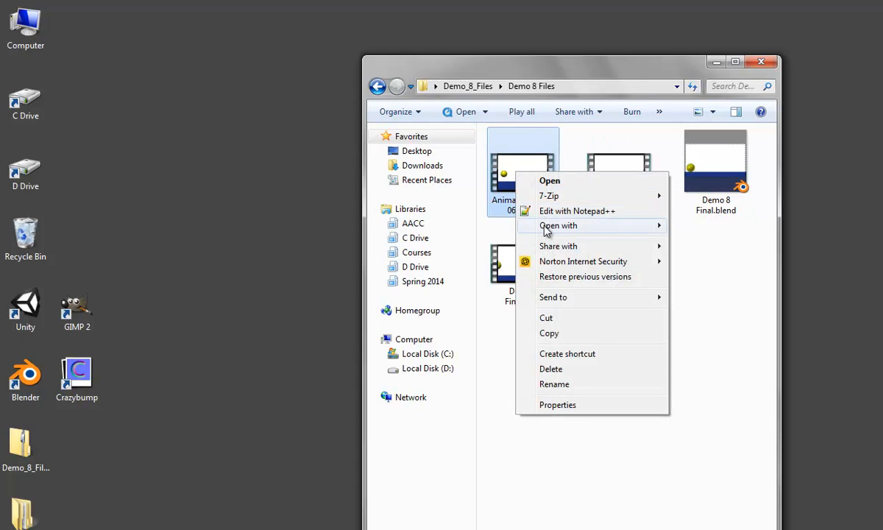
mouse_move(555, 231)
left_click(728, 241)
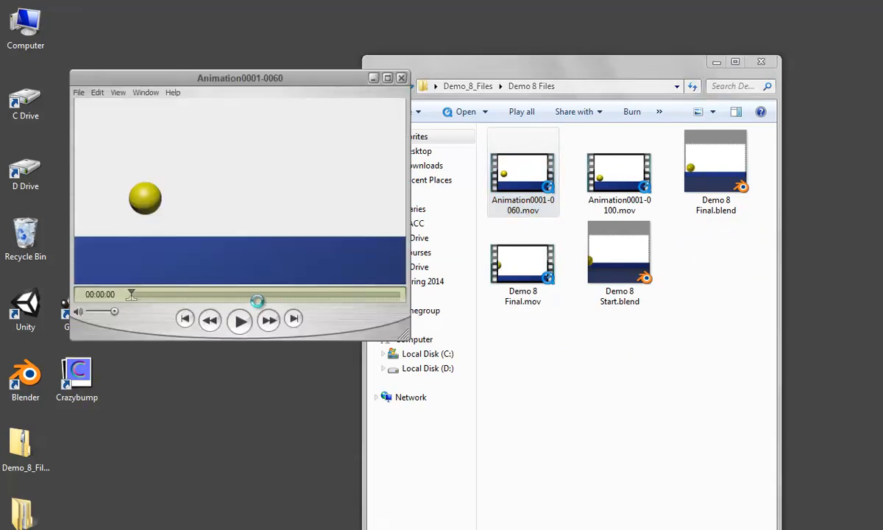
Step: Play the rendered movie, scrub back through the later bounces to examine the motion, and close the player
left_click(240, 321)
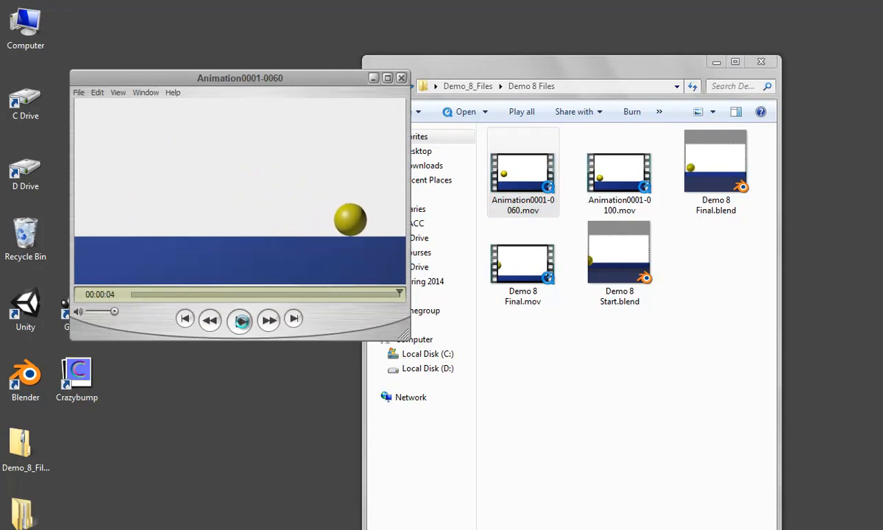
left_click_drag(399, 293, 318, 293)
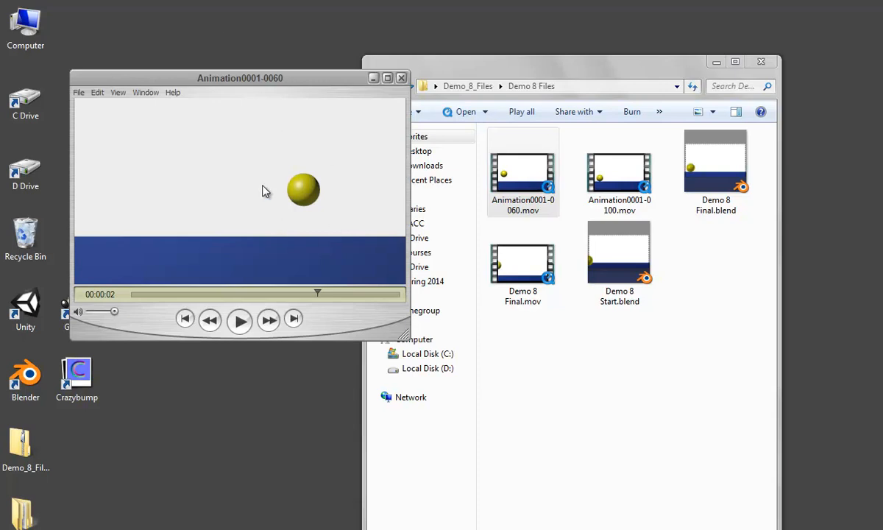
left_click(402, 78)
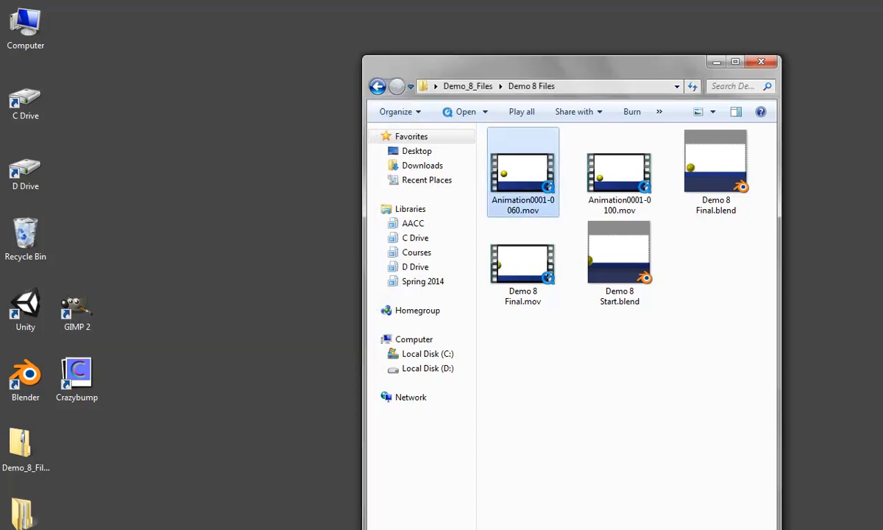
Step: Switch back to Blender, set Motion Samples for Sampled Motion Blur to 12, and render the animation again
key("alt+Tab")
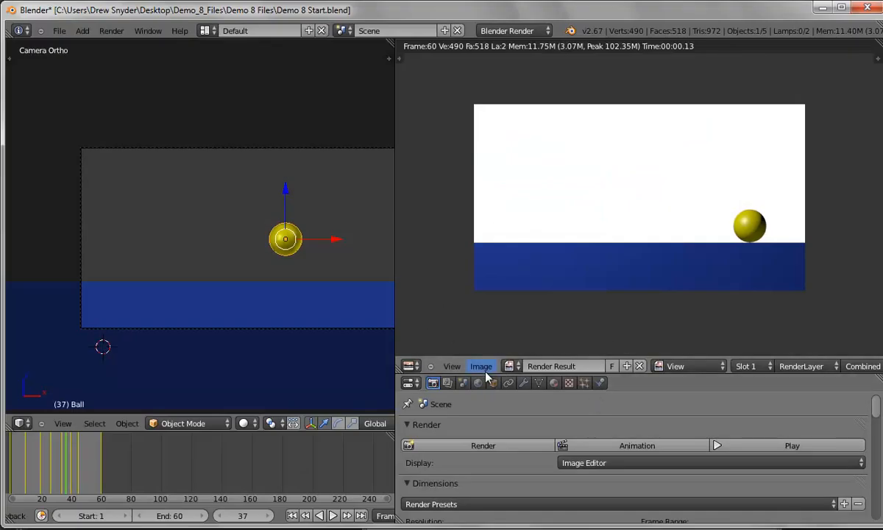
left_click_drag(485, 373, 477, 255)
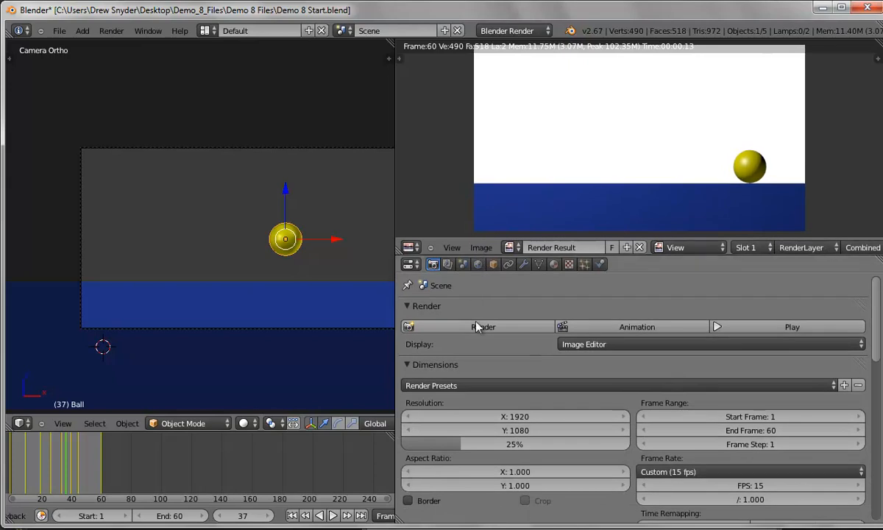
scroll(554, 375, "down", 6)
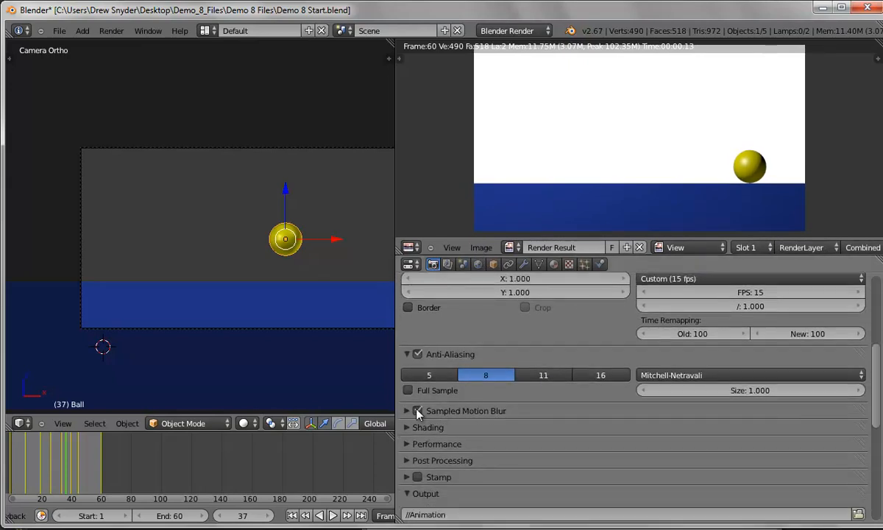
left_click(407, 412)
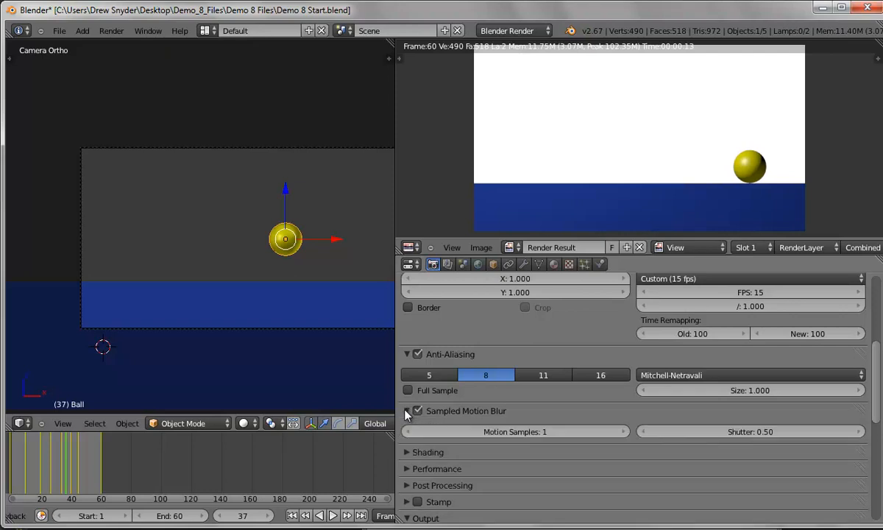
left_click(547, 432)
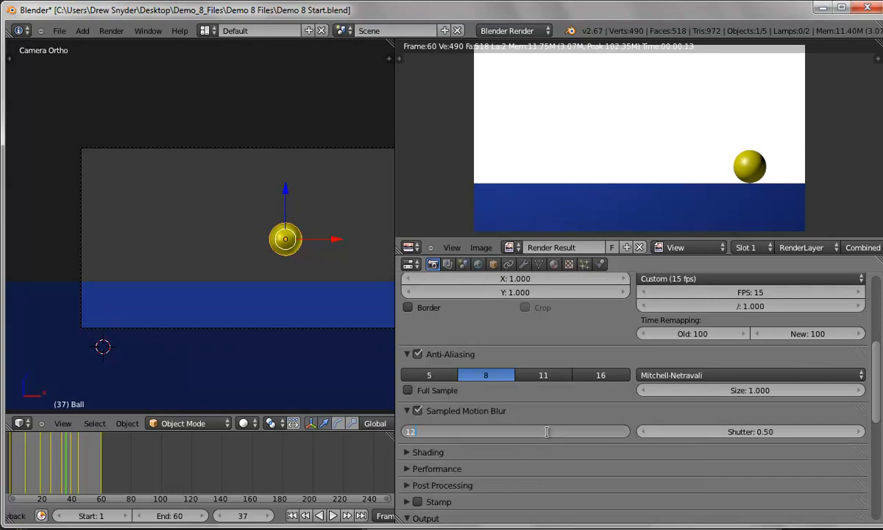
type("12")
key("Return")
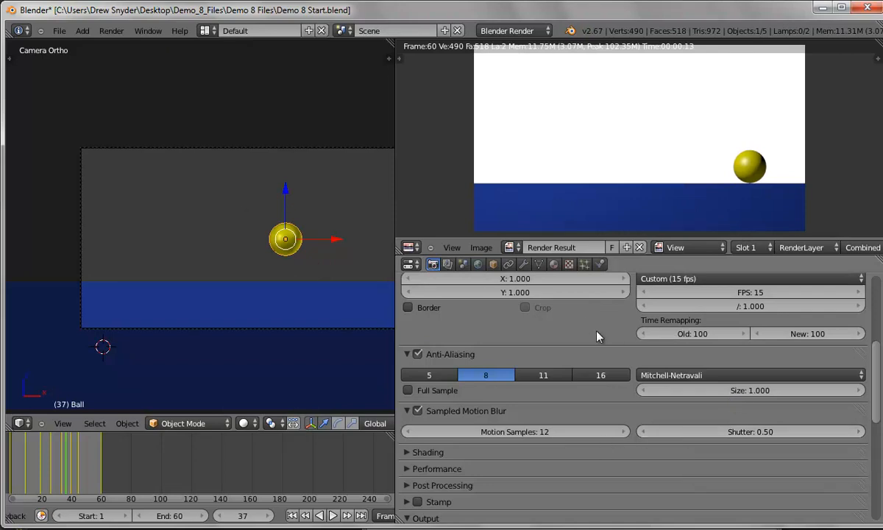
left_click(114, 33)
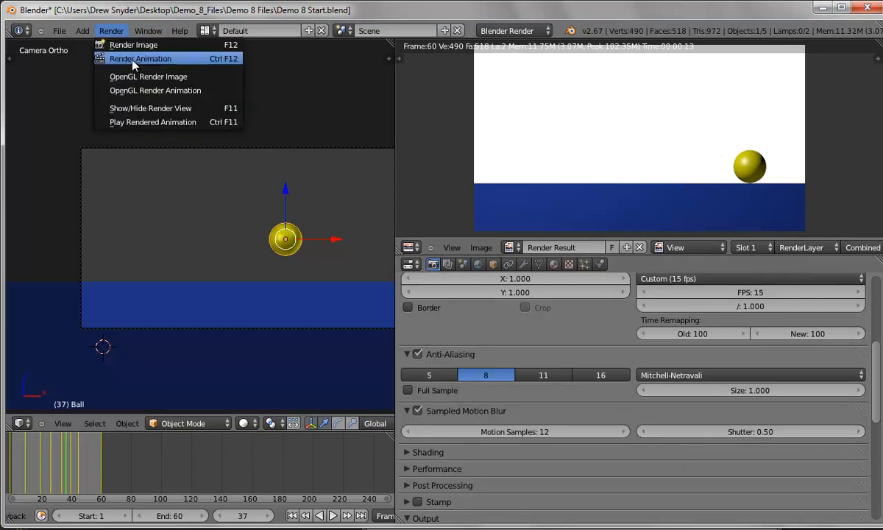
left_click(140, 59)
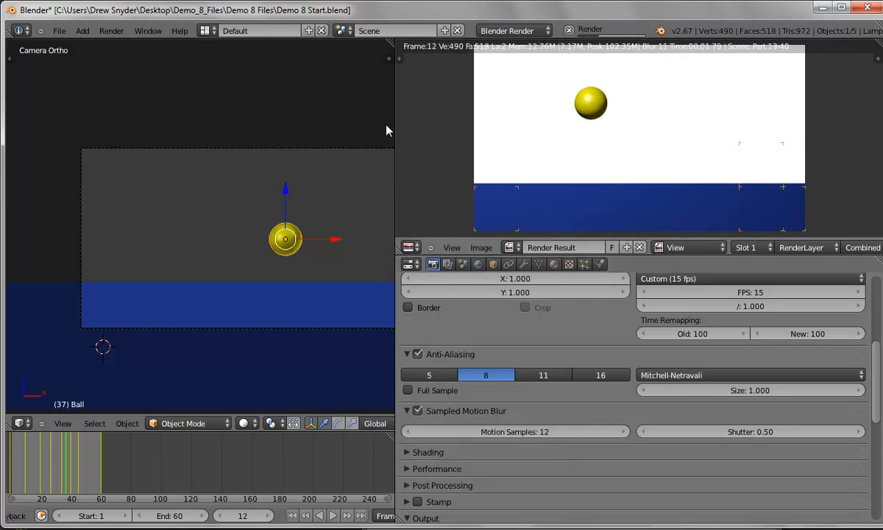
Step: In top view, duplicate the ball twice, placing the copies in a row behind it about 3 units apart along Y
left_click_drag(395, 125, 468, 122)
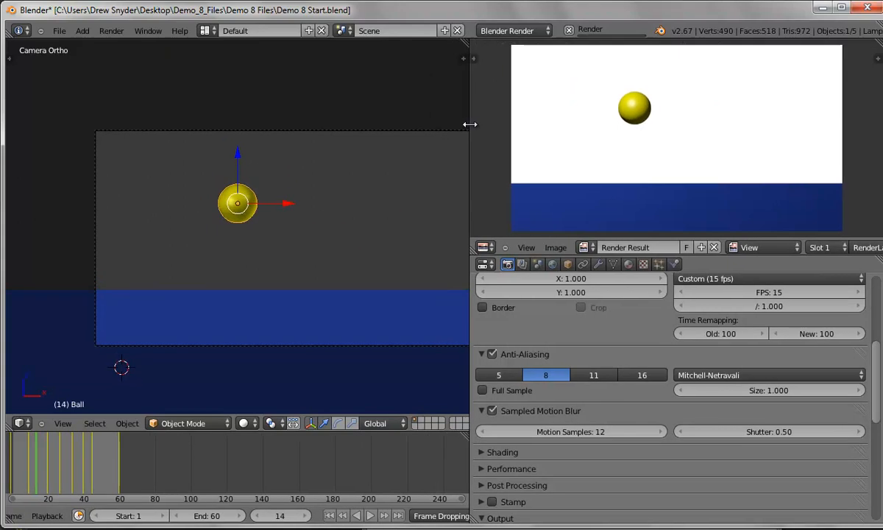
scroll(306, 249, "down", 5)
scroll(307, 250, "up", 2)
scroll(307, 250, "up", 2)
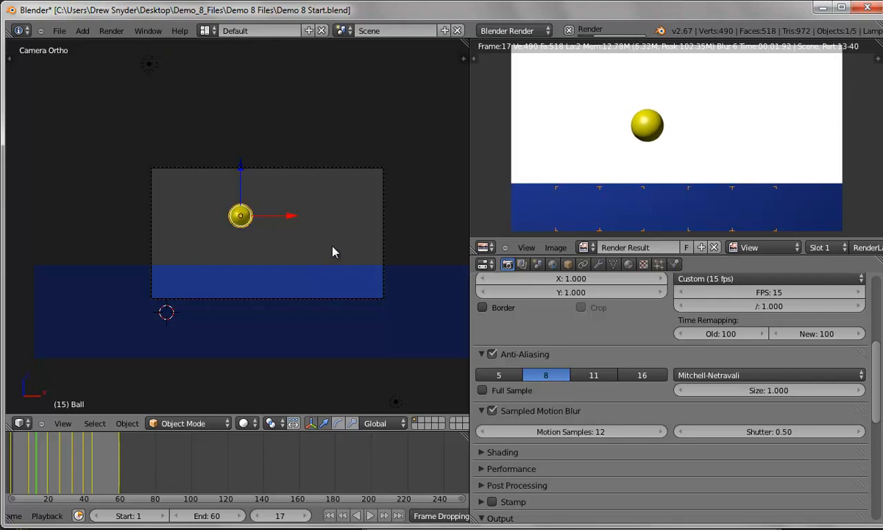
key("KP_7")
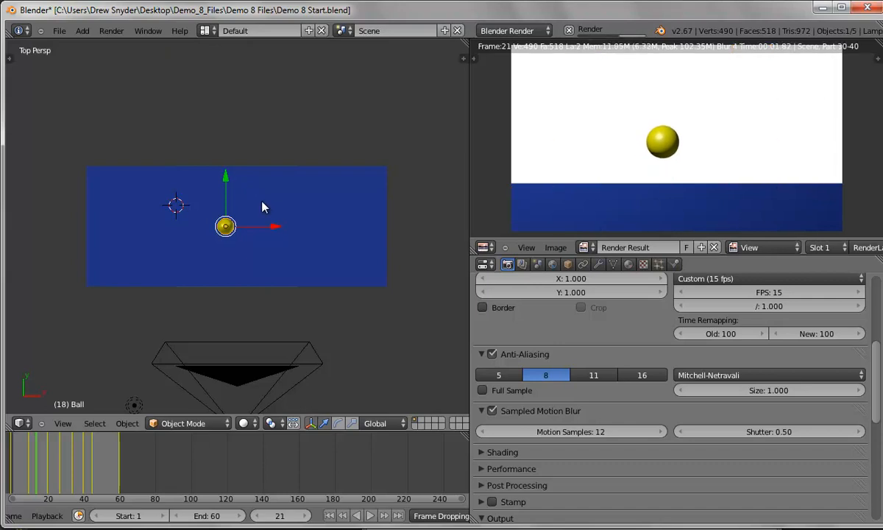
key("shift+d")
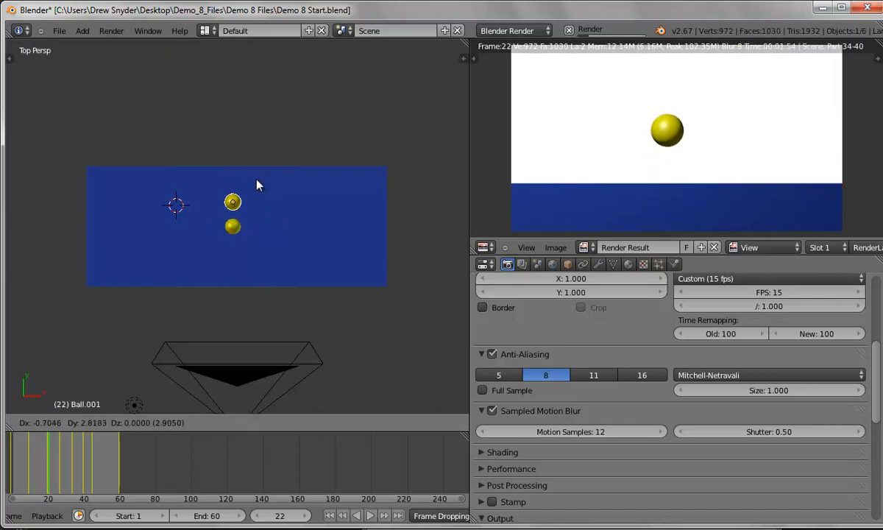
left_click(258, 180)
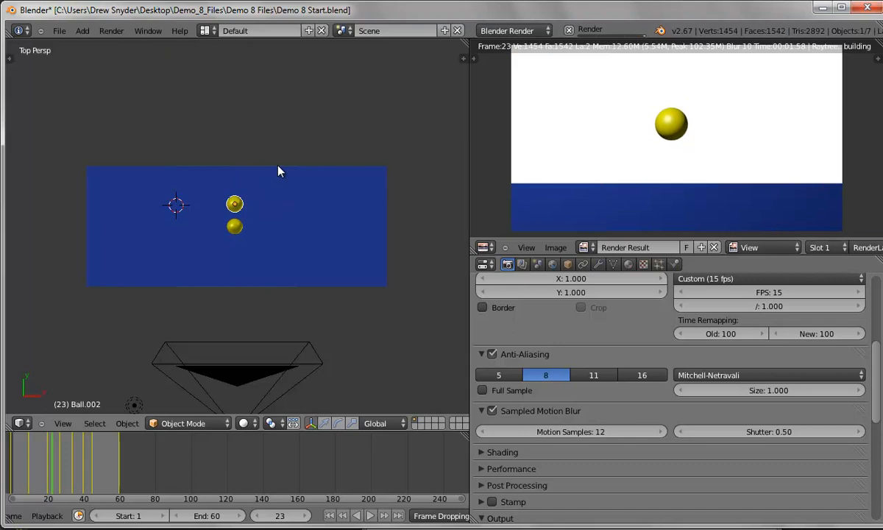
key("shift+d")
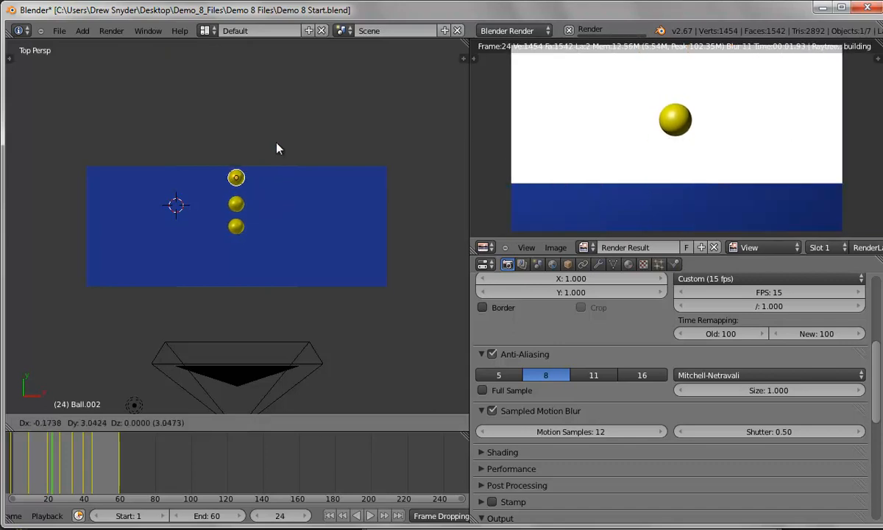
left_click(277, 148)
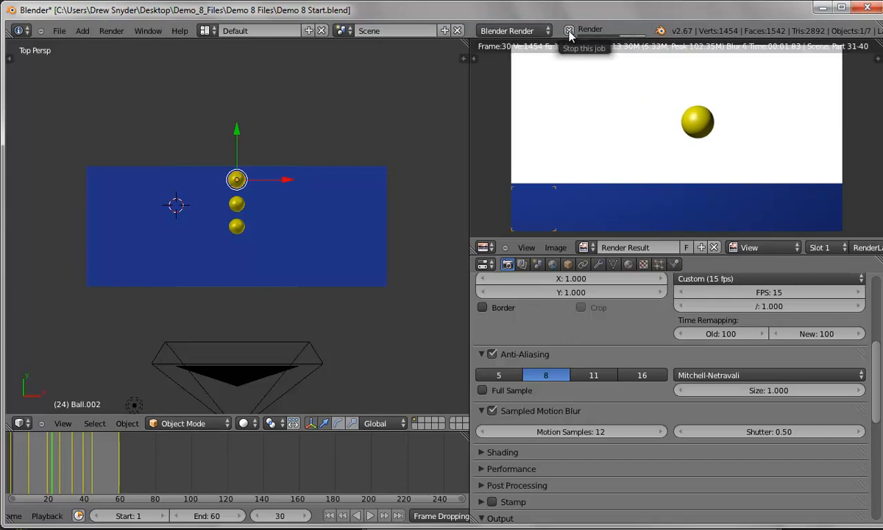
Step: Stop the render and scrub through Animation0001-0060.mov to examine the motion blur on the ball
left_click(569, 32)
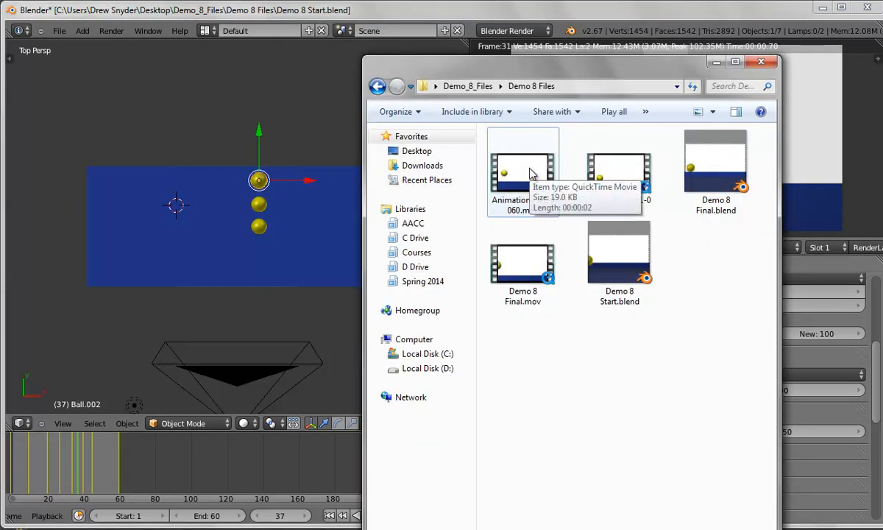
double_click(530, 173)
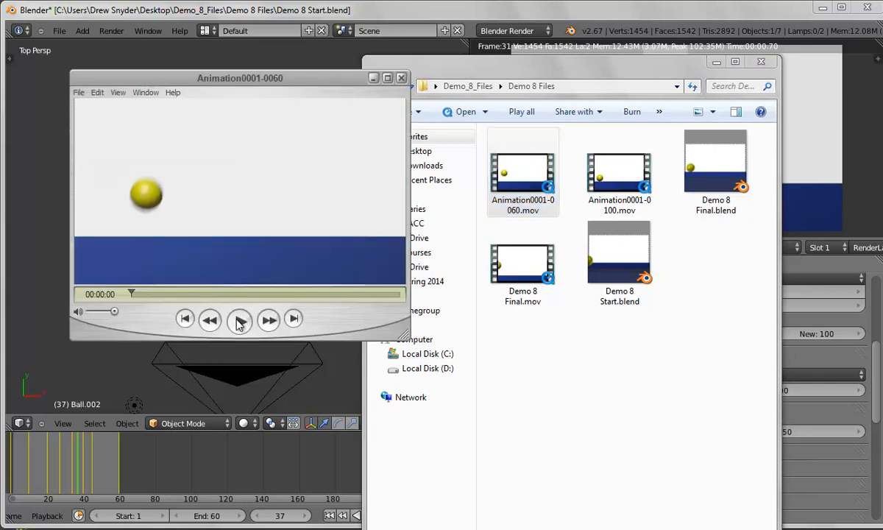
left_click_drag(133, 294, 239, 294)
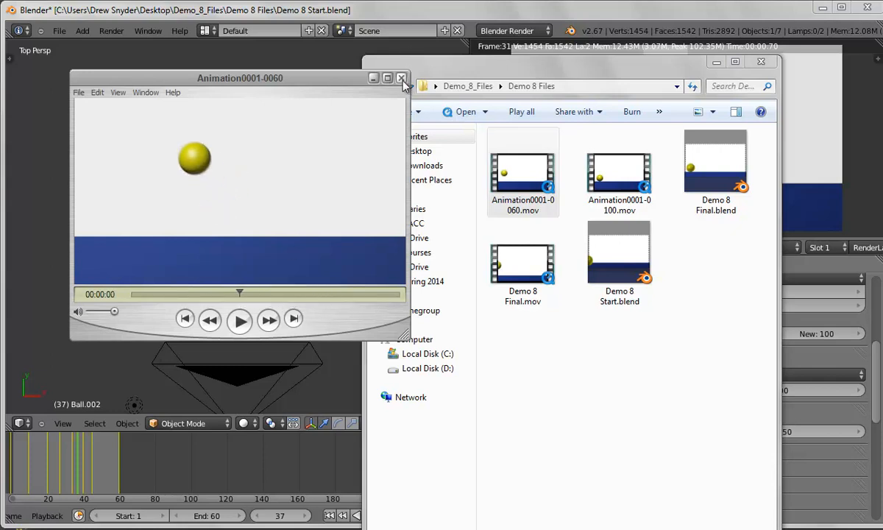
left_click(402, 78)
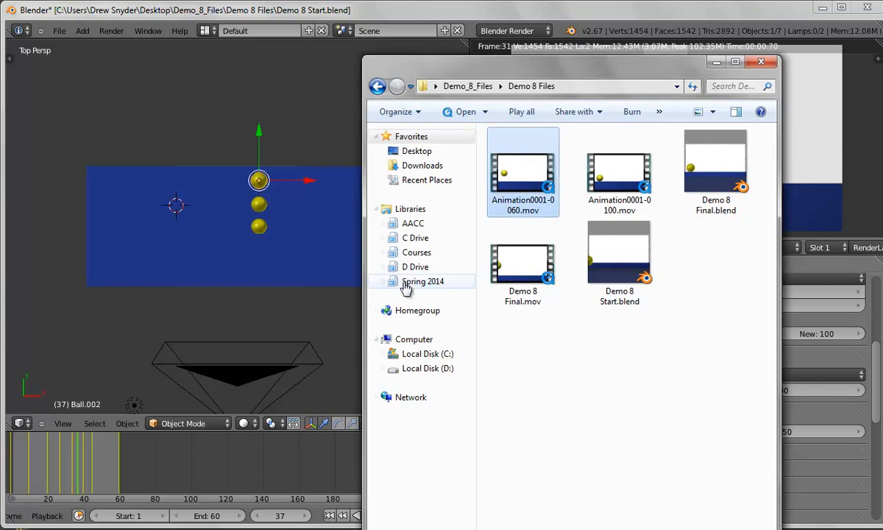
Step: Close the Demo 8 Files folder window and change the render result area back to the Graph Editor
left_click(763, 65)
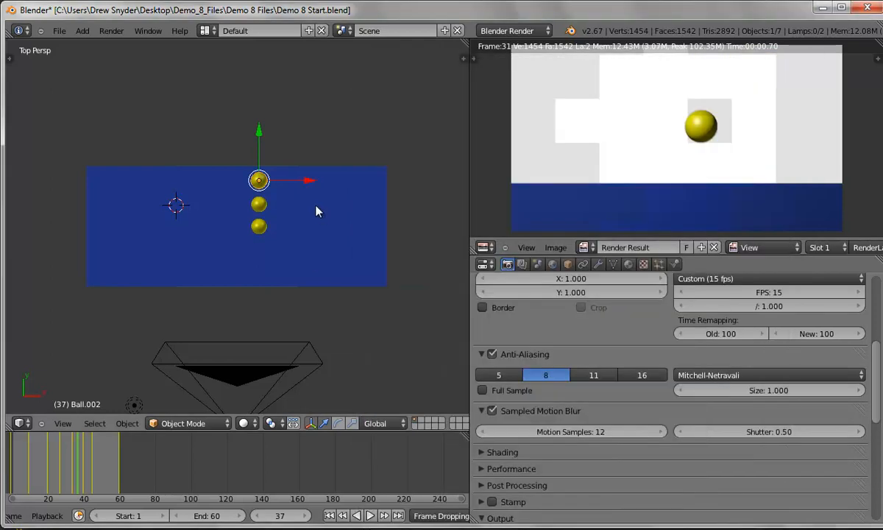
key("shift+F6")
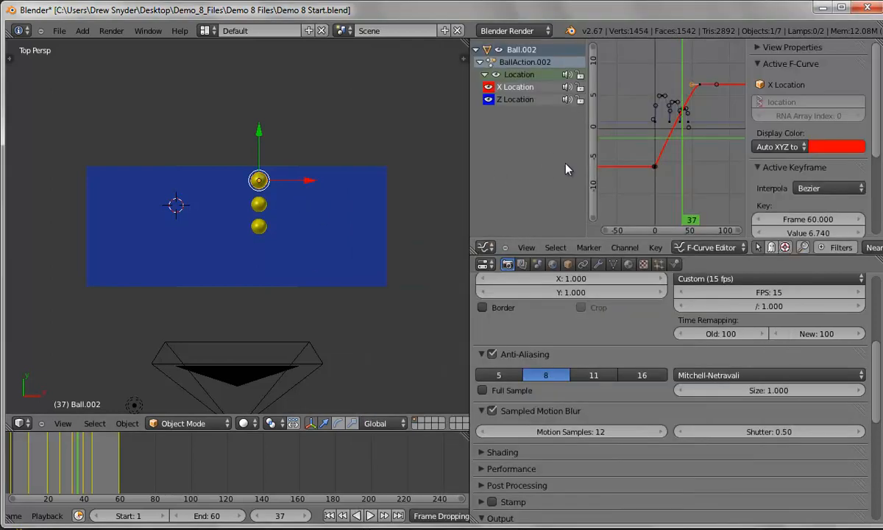
Step: Select each of the three balls in turn to compare their location curves, ending on the rearmost ball
right_click(263, 205)
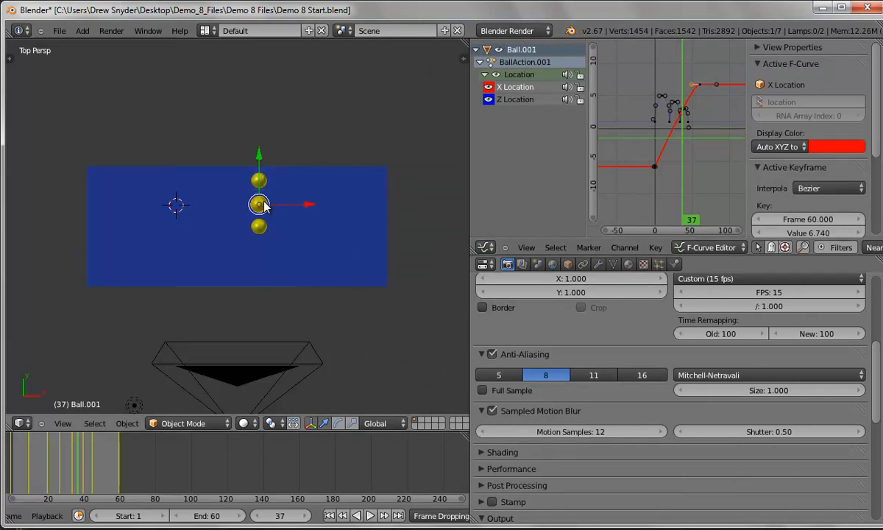
right_click(261, 228)
right_click(261, 203)
right_click(262, 181)
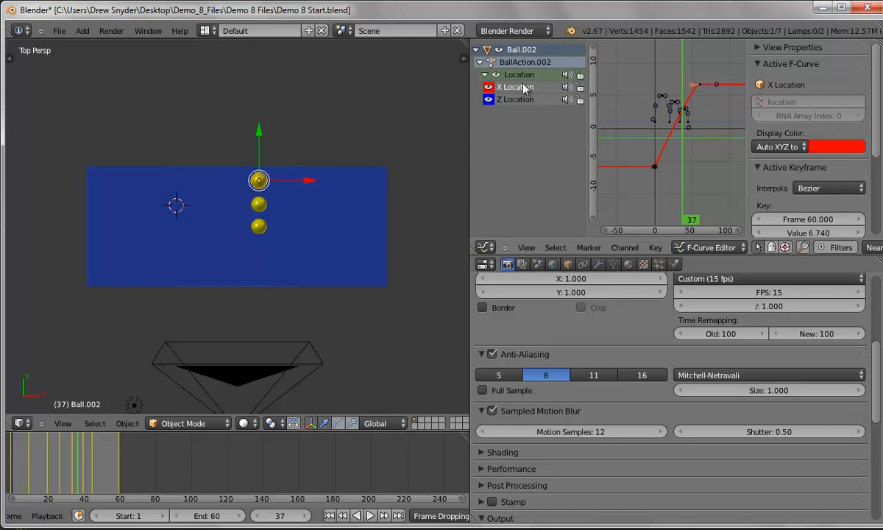
Step: Enlarge the Graph Editor and shift all location keyframes of the rearmost ball about 60 frames later
left_click_drag(471, 204, 330, 204)
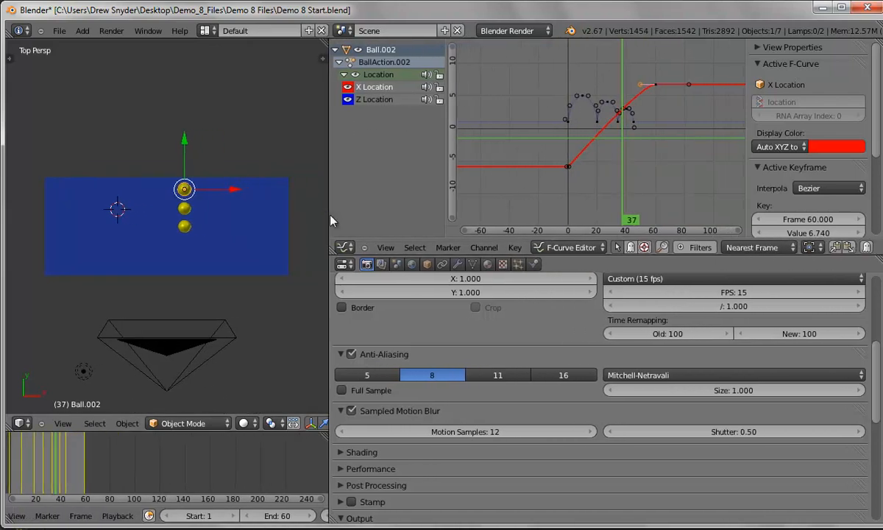
left_click_drag(460, 240, 492, 398)
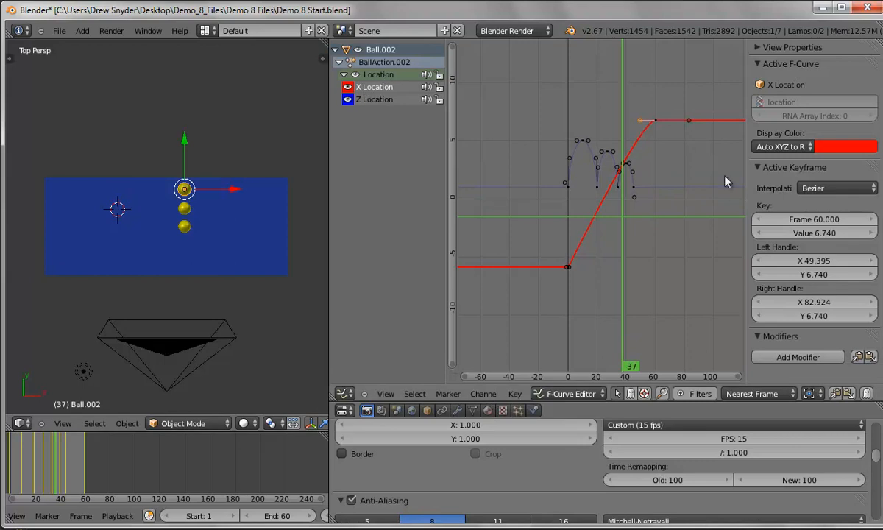
key("a")
key("b")
left_click_drag(525, 96, 706, 298)
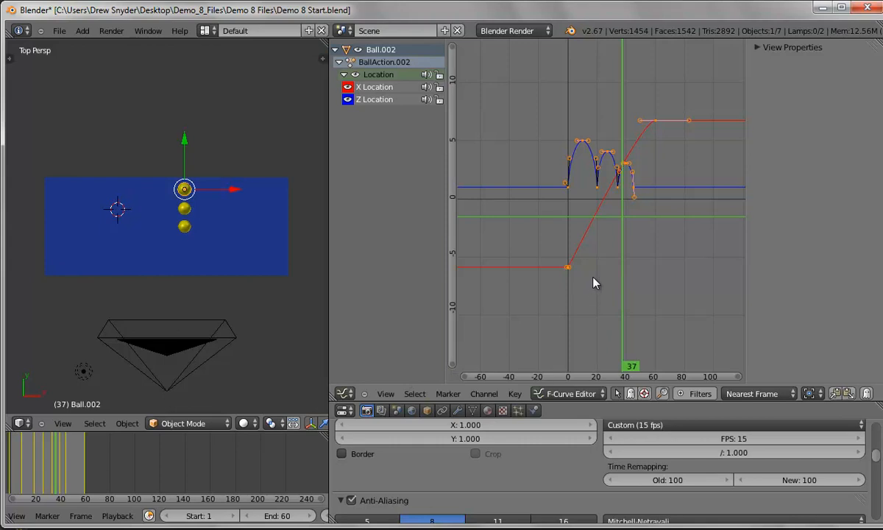
key("g")
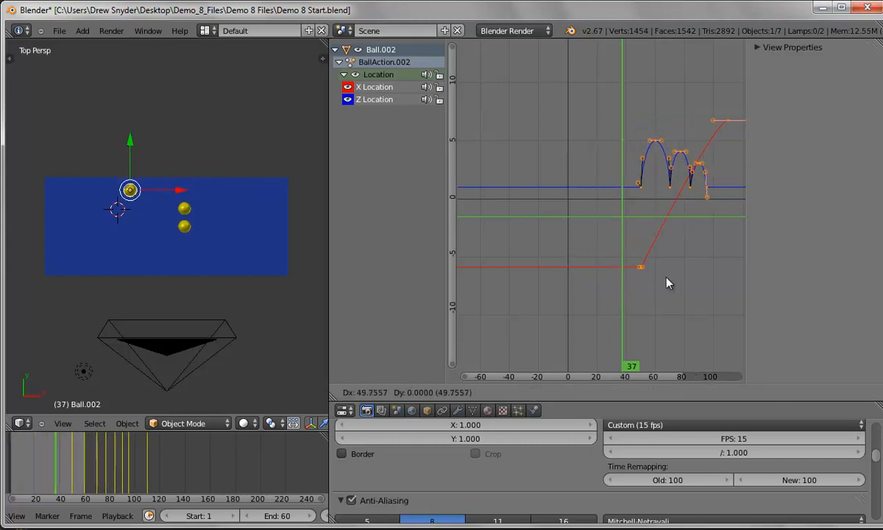
left_click(680, 284)
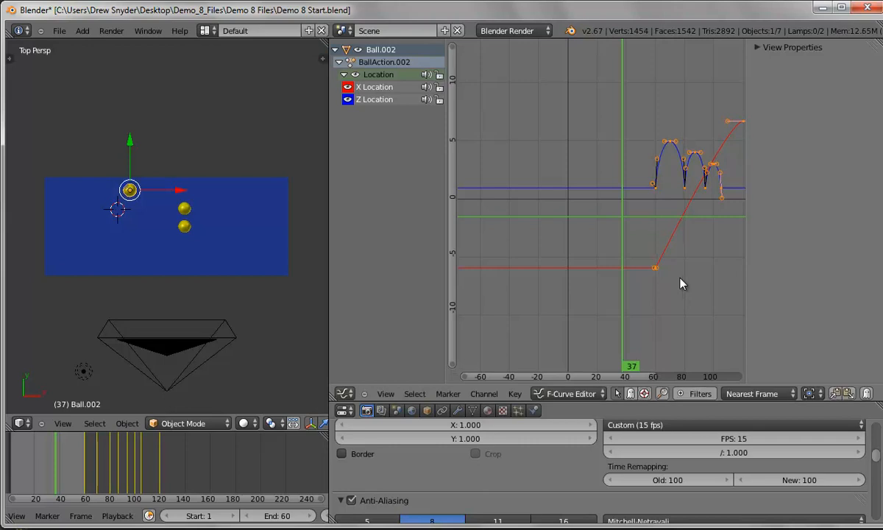
Step: Select the middle ball and shift all its location keyframes about 193 frames later
right_click(186, 213)
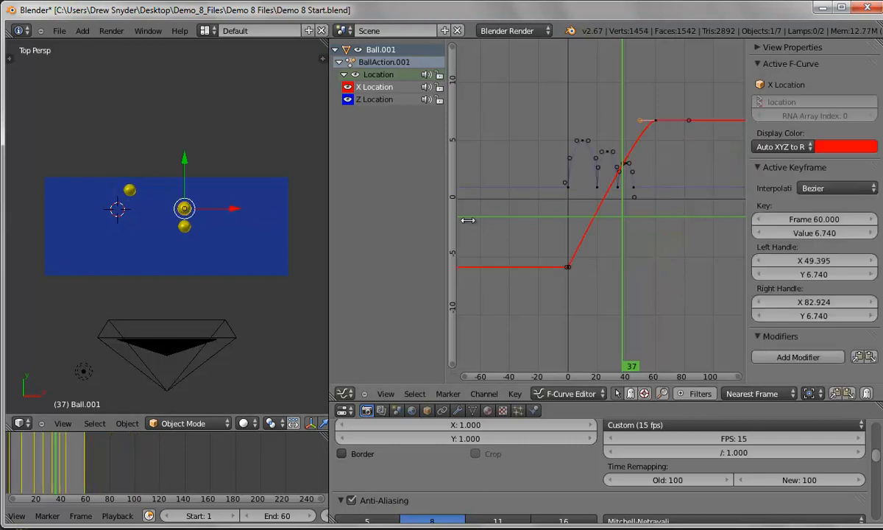
scroll(586, 225, "down", 3)
key("a")
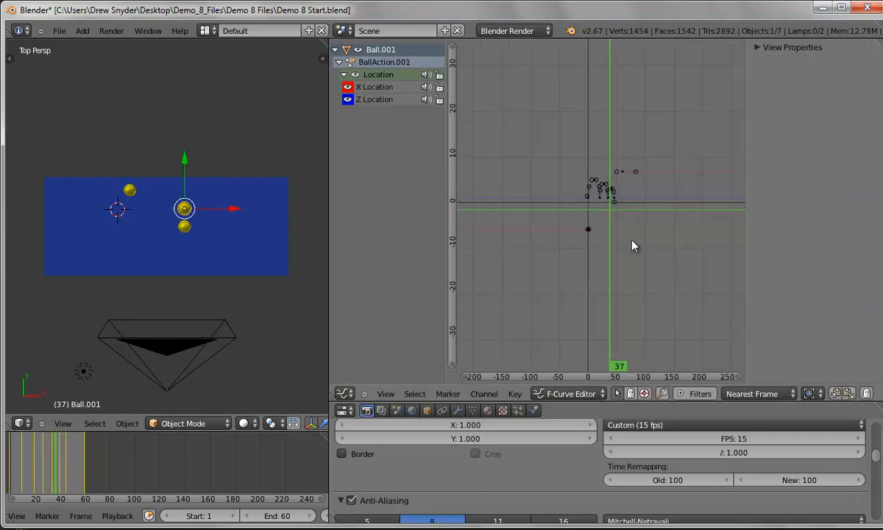
key("a")
key("b")
key("Escape")
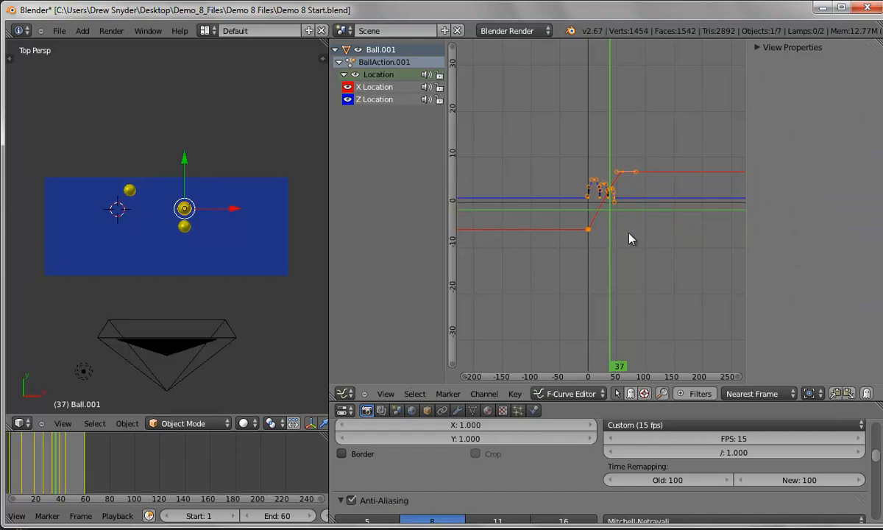
key("g")
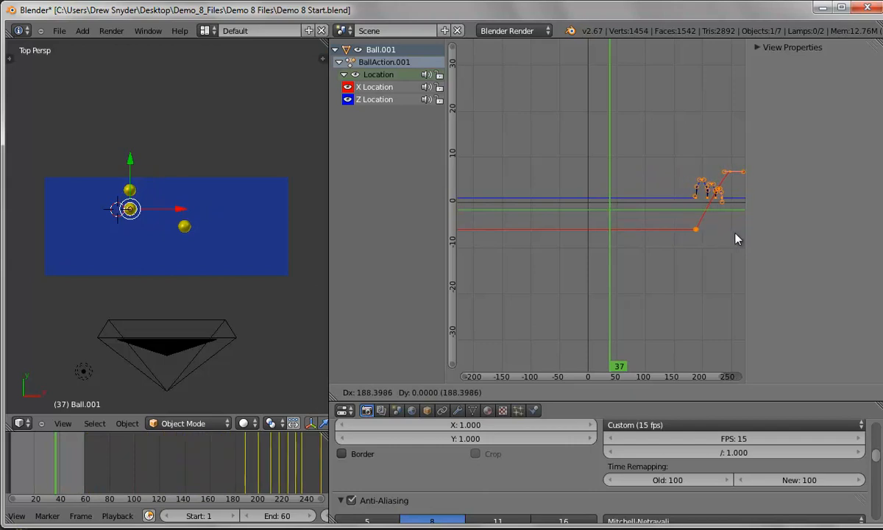
left_click(682, 237)
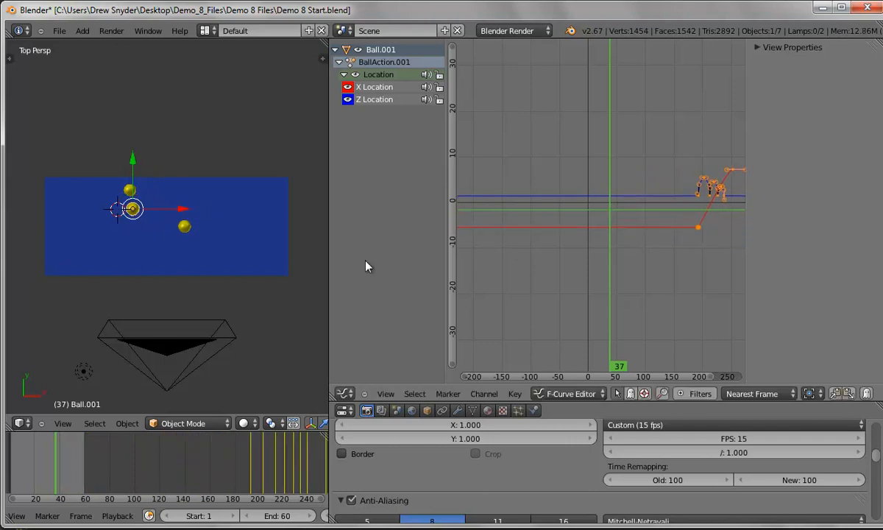
Step: Set the animation's end frame to 299
left_click(284, 518)
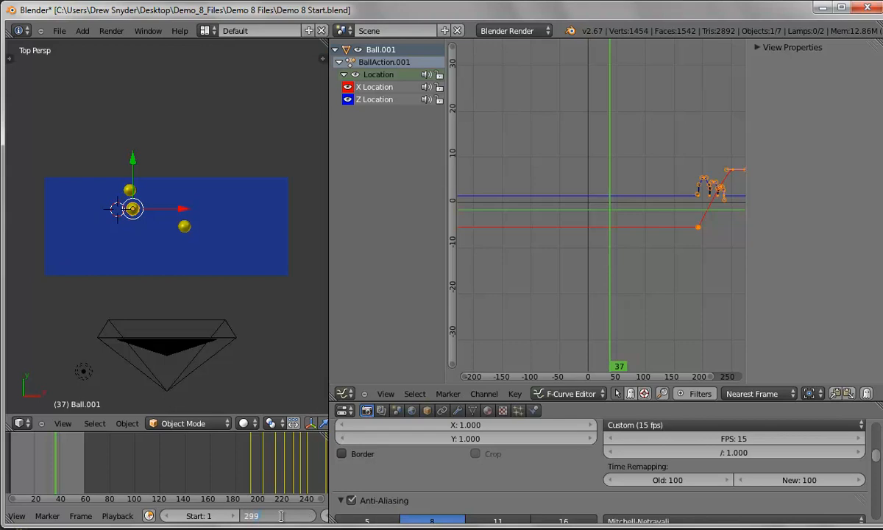
type("299")
key("Return")
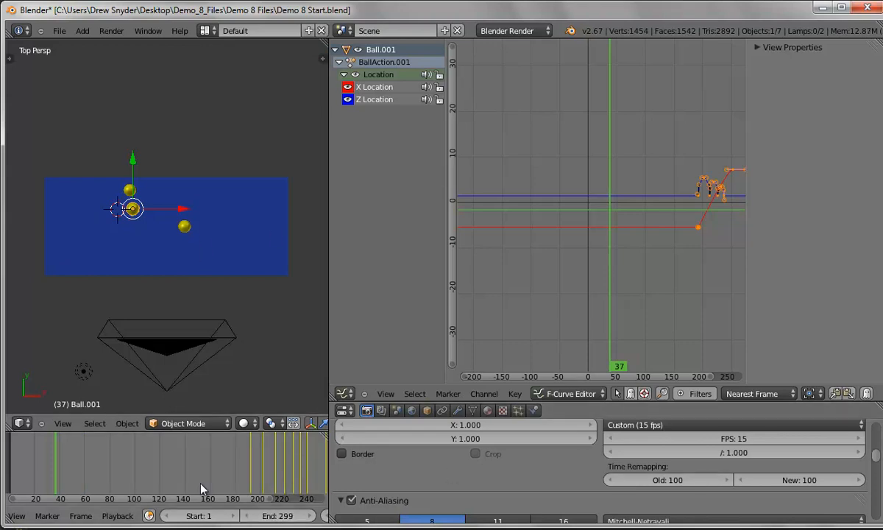
Step: Play the animation through the camera view to check the staggered bounces, and stop playback
scroll(318, 515, "down", 5)
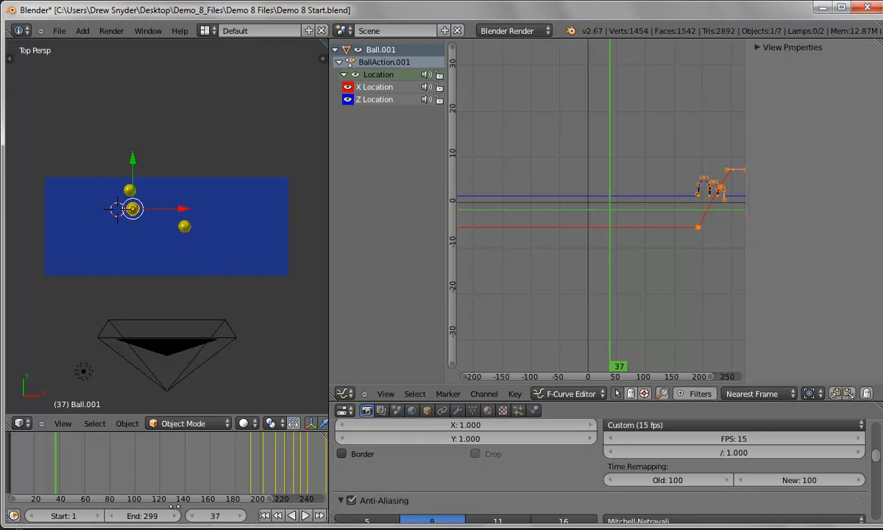
left_click(285, 516)
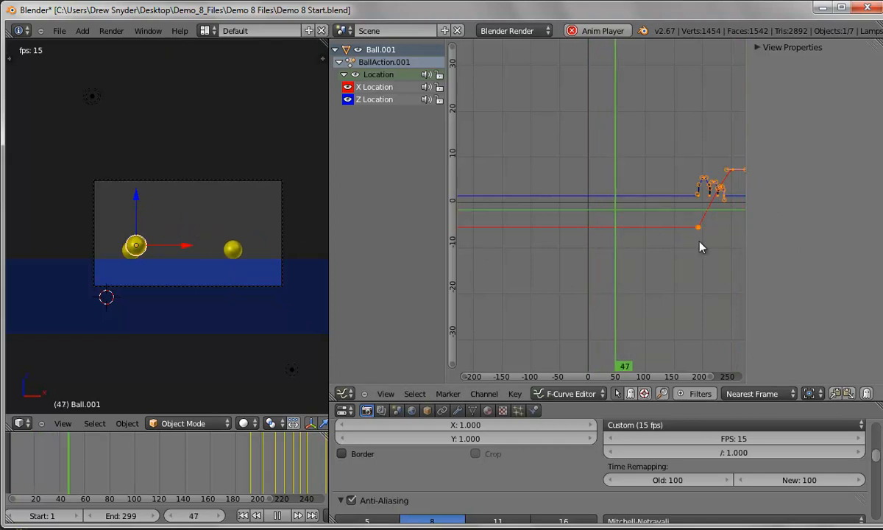
left_click(277, 516)
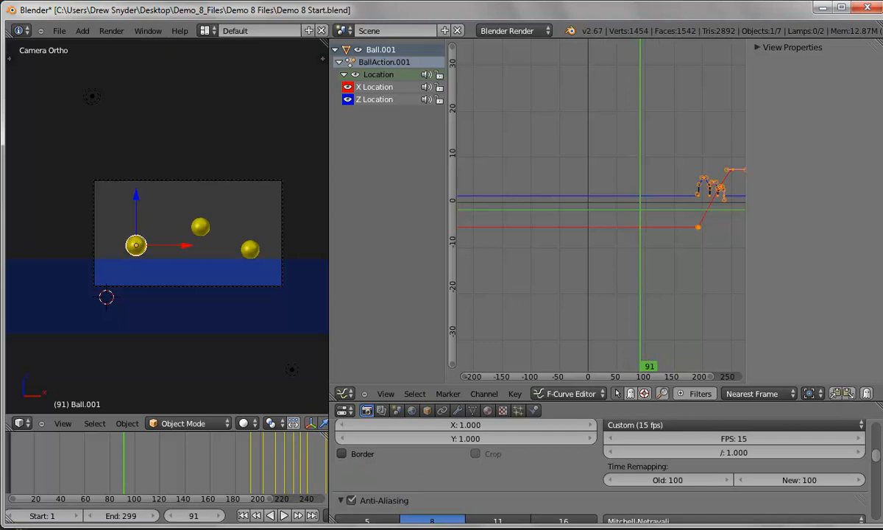